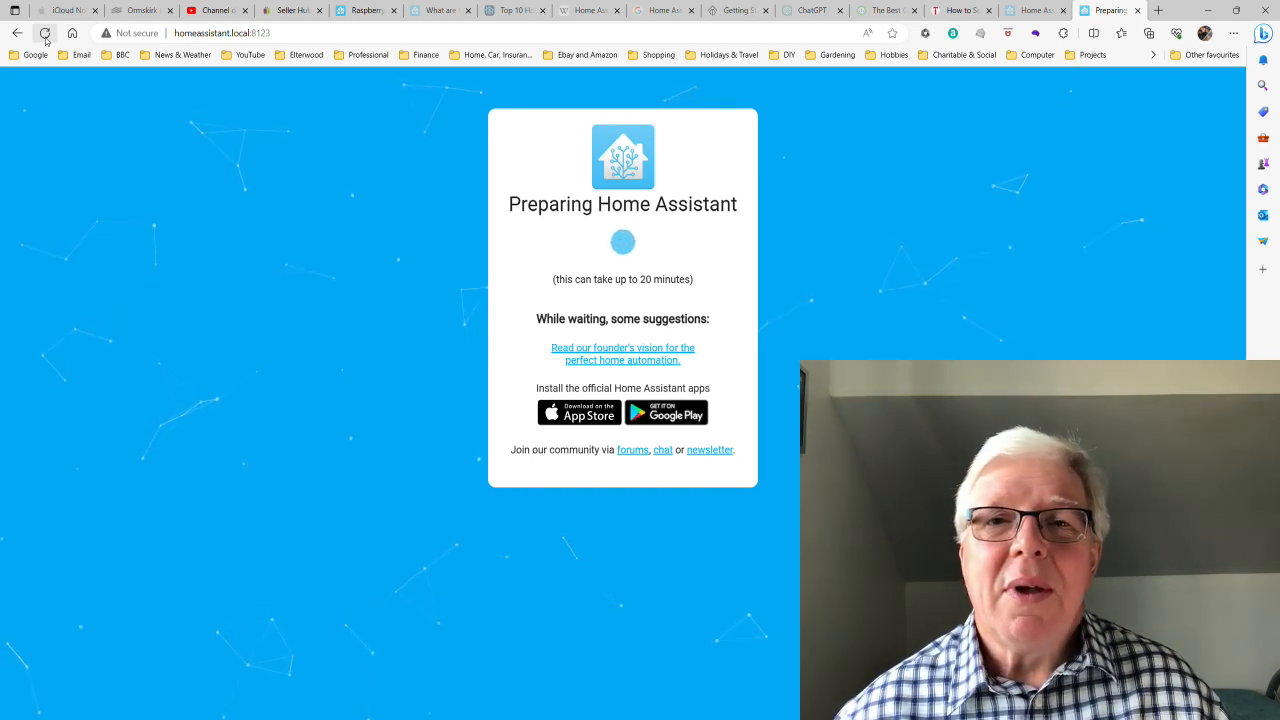
Reload the Home Assistant page and fill in the new account's full name and username.
click(45, 33)
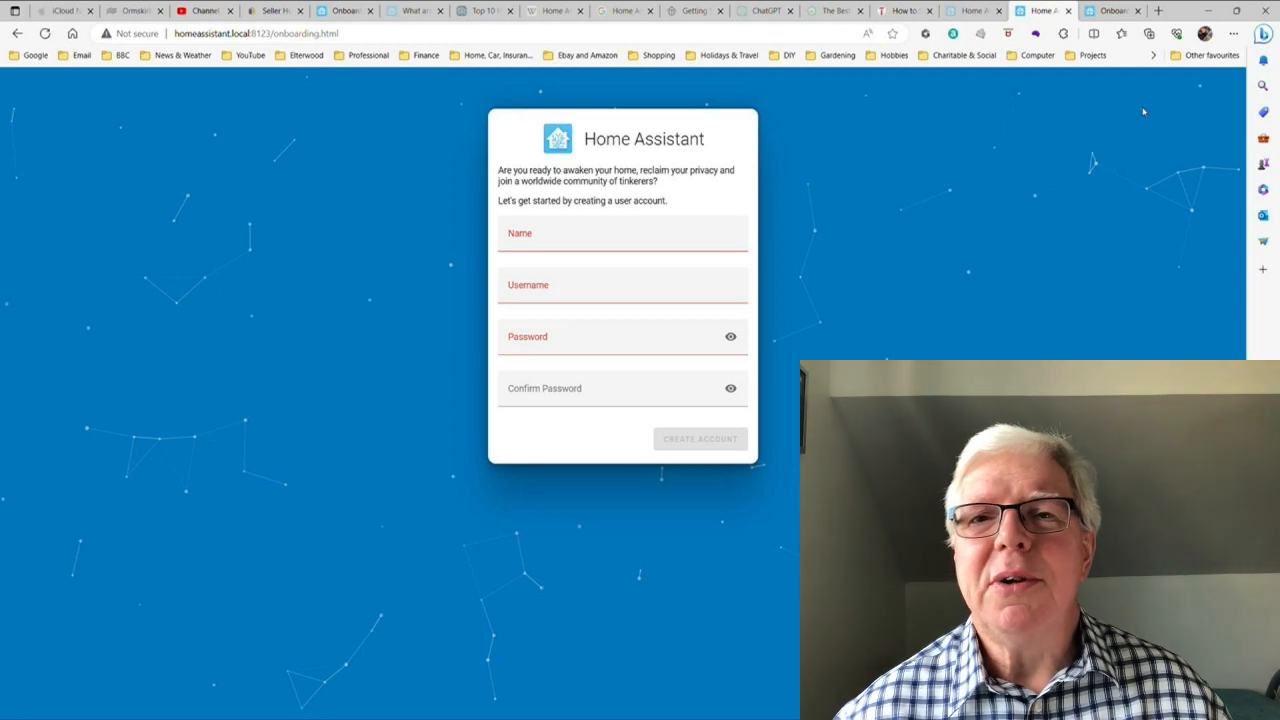
click(634, 240)
click(600, 322)
click(562, 291)
text(chris)
Enter the account password, repeat it as confirmation, and create the user account.
click(634, 351)
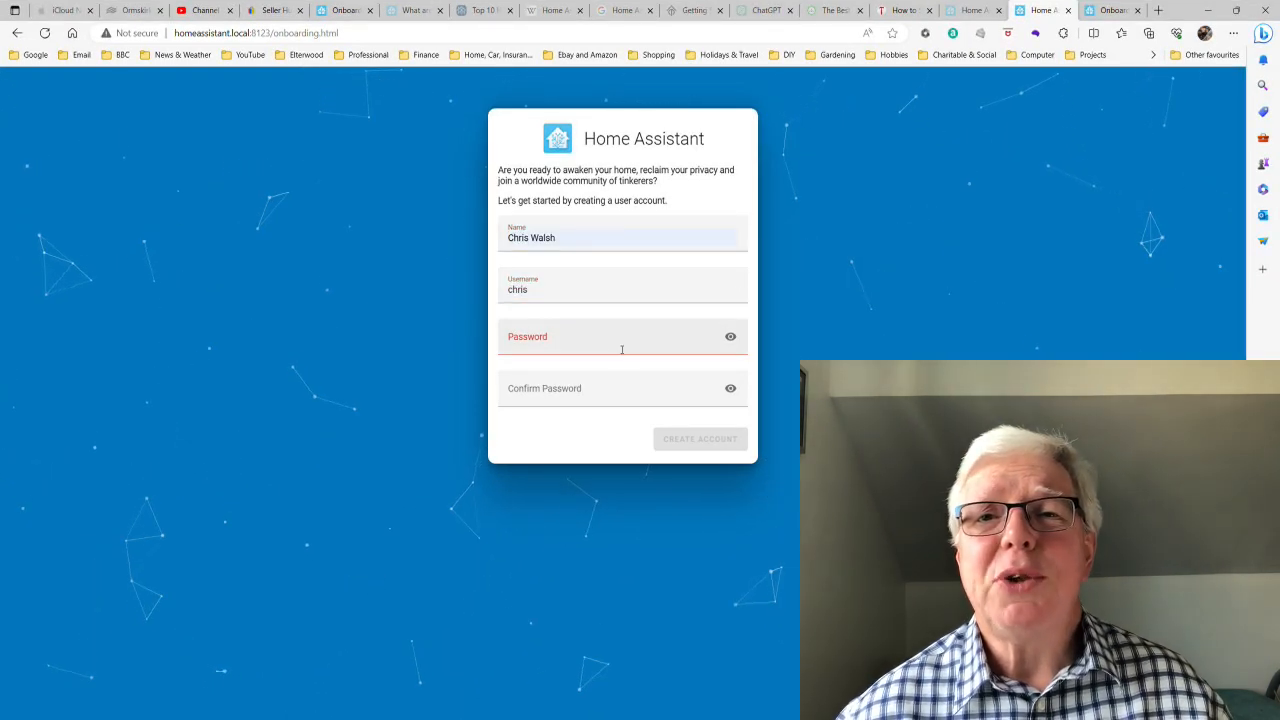
click(622, 349)
key(ctrl+v)
click(674, 408)
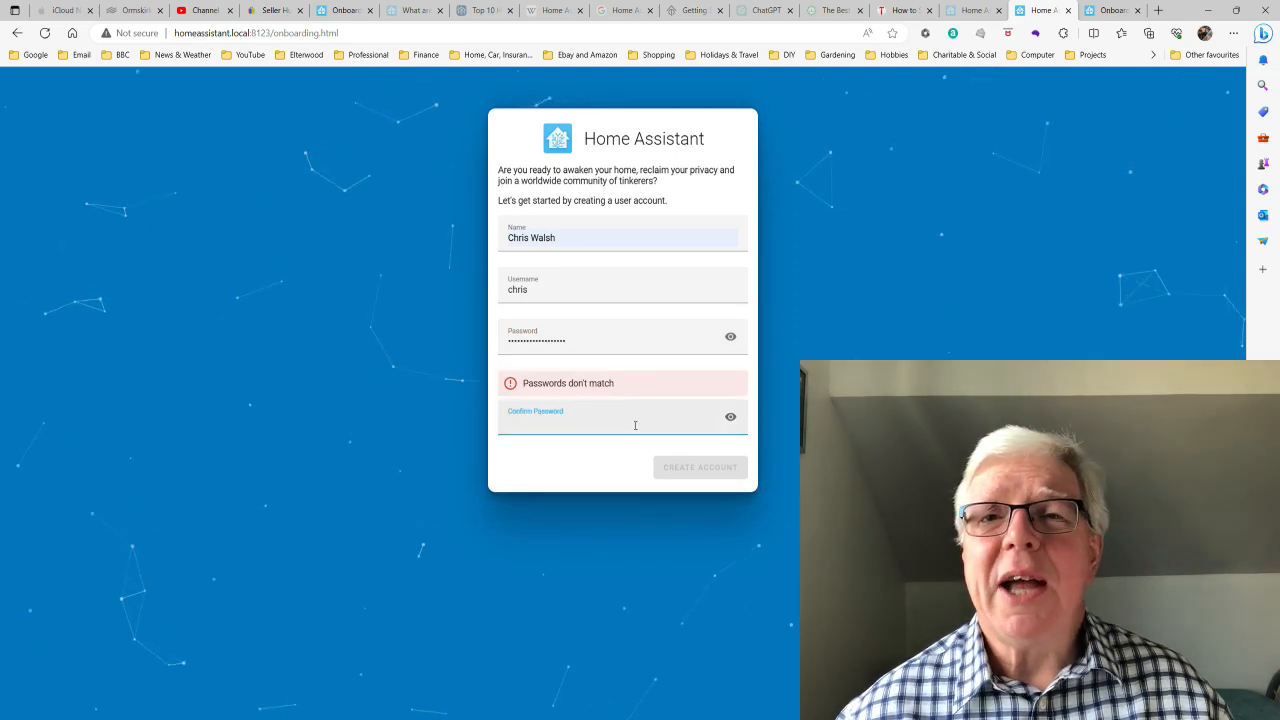
key(ctrl+v)
click(704, 442)
Name the installation Handyman-At-Home and set its country to United Kingdom.
text(Handyman-)
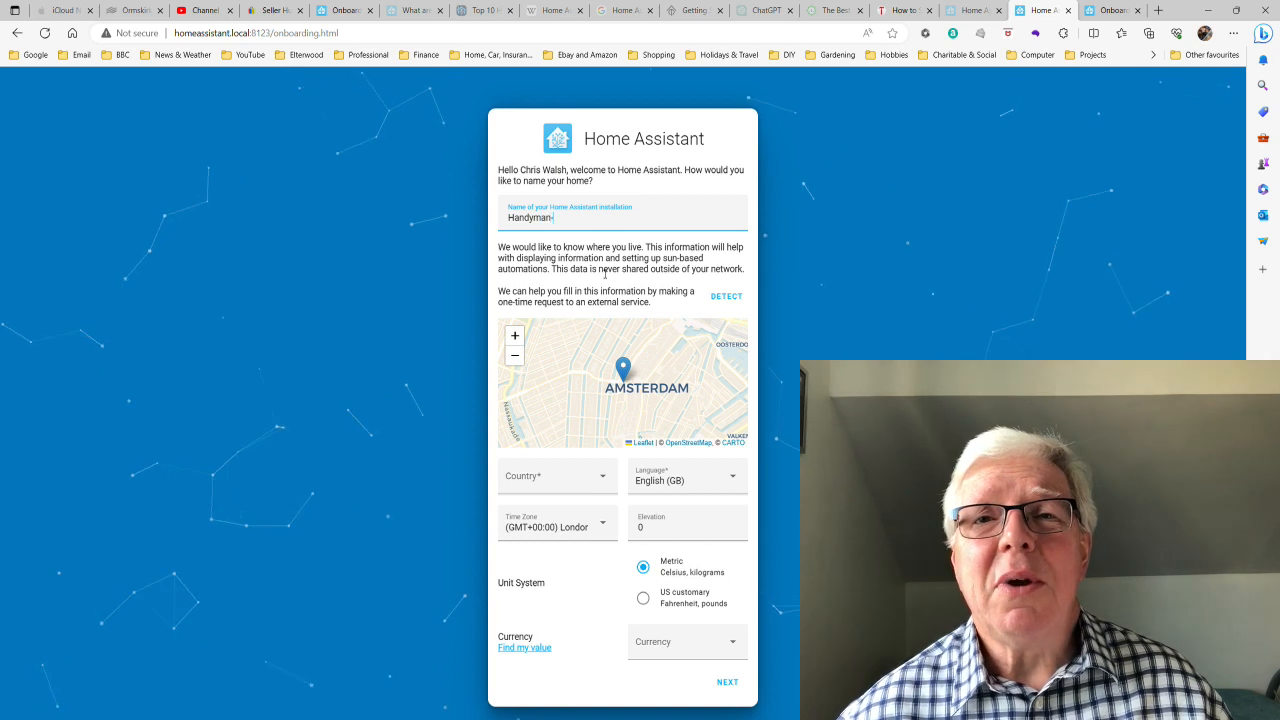
text(At-Home)
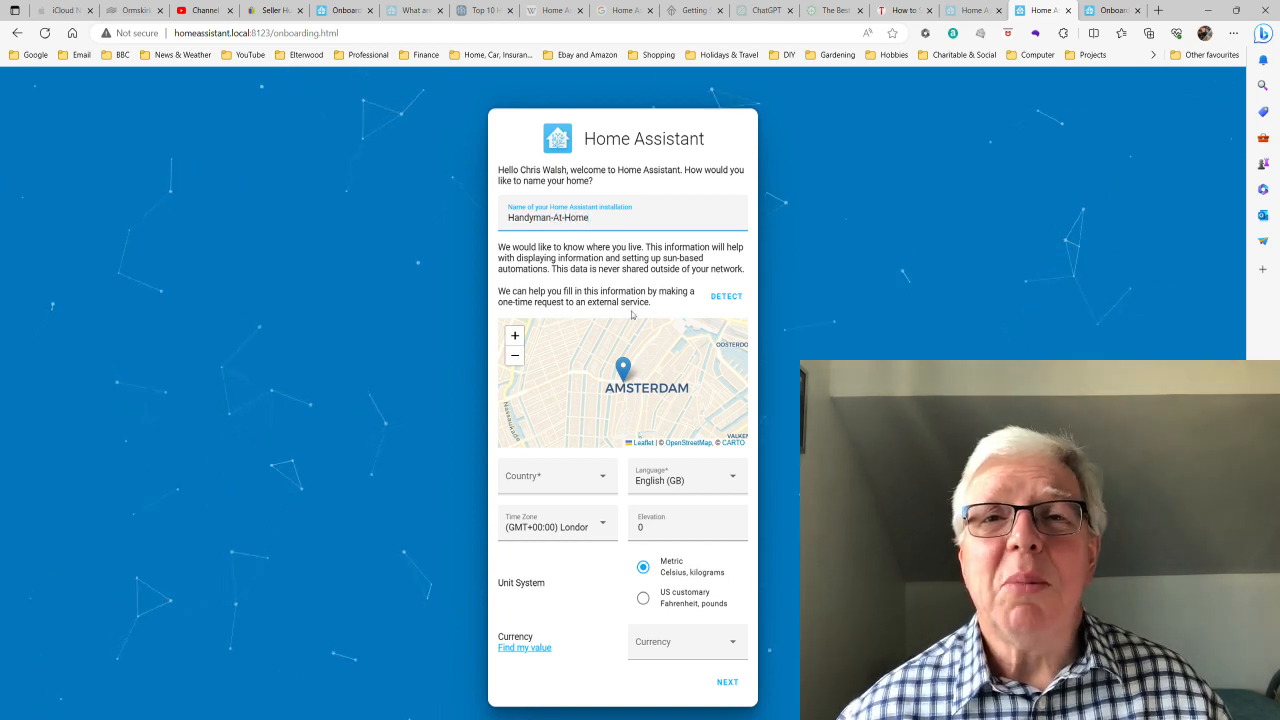
click(606, 490)
scroll(615, 375, down, 8)
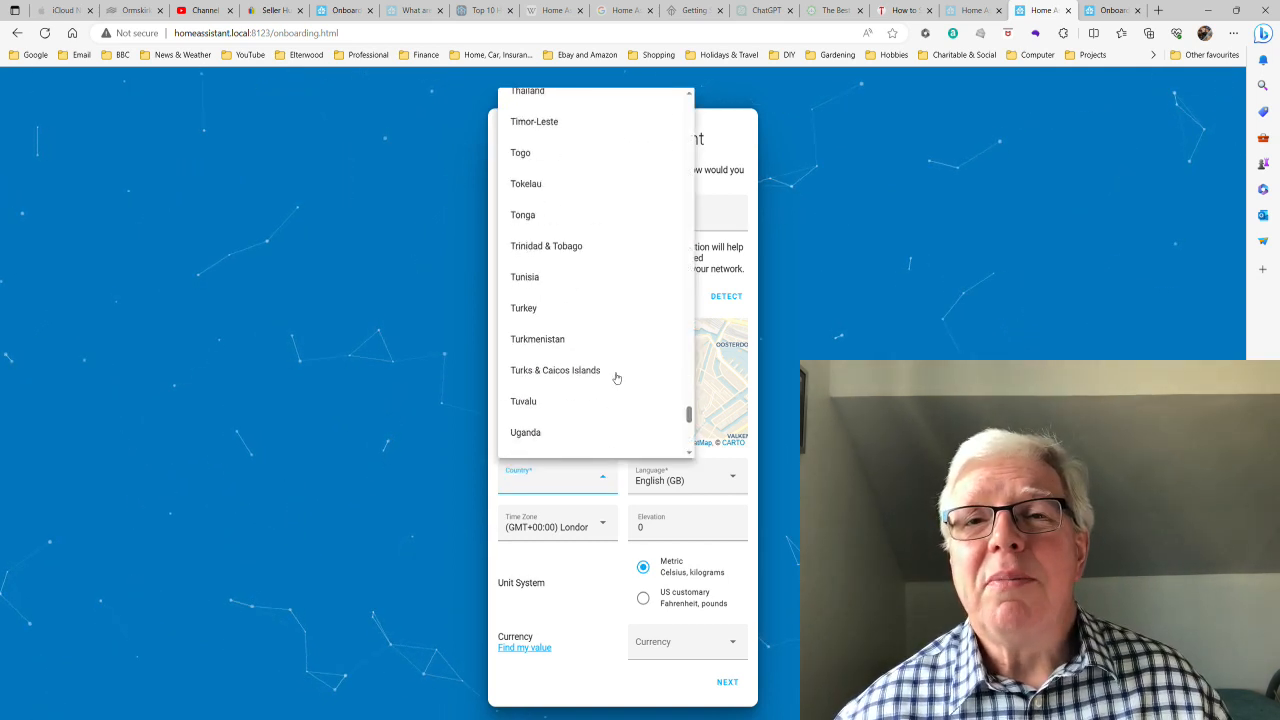
scroll(615, 376, down, 3)
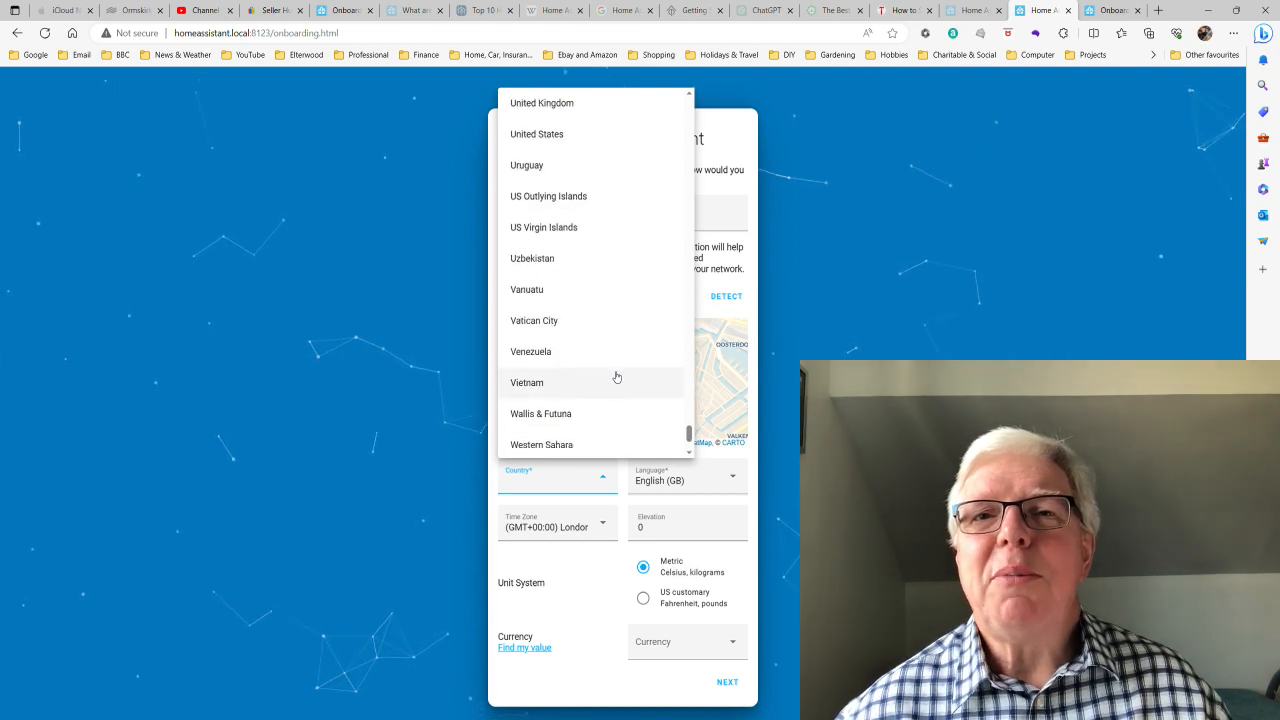
click(558, 103)
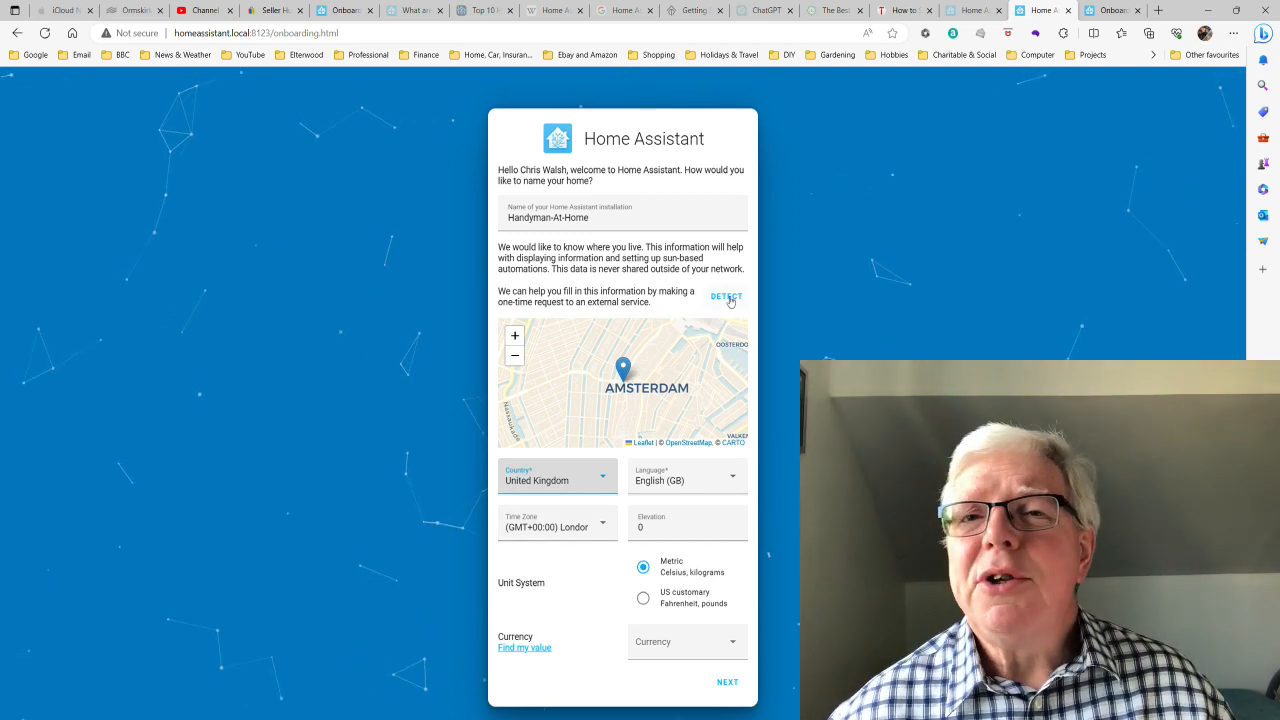
Relocate the home marker on the map from Amsterdam to Ormskirk in England.
click(515, 357)
click(515, 357)
click(515, 357)
drag(570, 370, 641, 383)
mouse_move(694, 380)
mouse_down()
mouse_move(585, 355)
mouse_move(641, 391)
mouse_up()
click(516, 337)
click(516, 337)
click(516, 337)
drag(708, 425, 632, 362)
click(516, 337)
click(516, 337)
drag(700, 328, 623, 391)
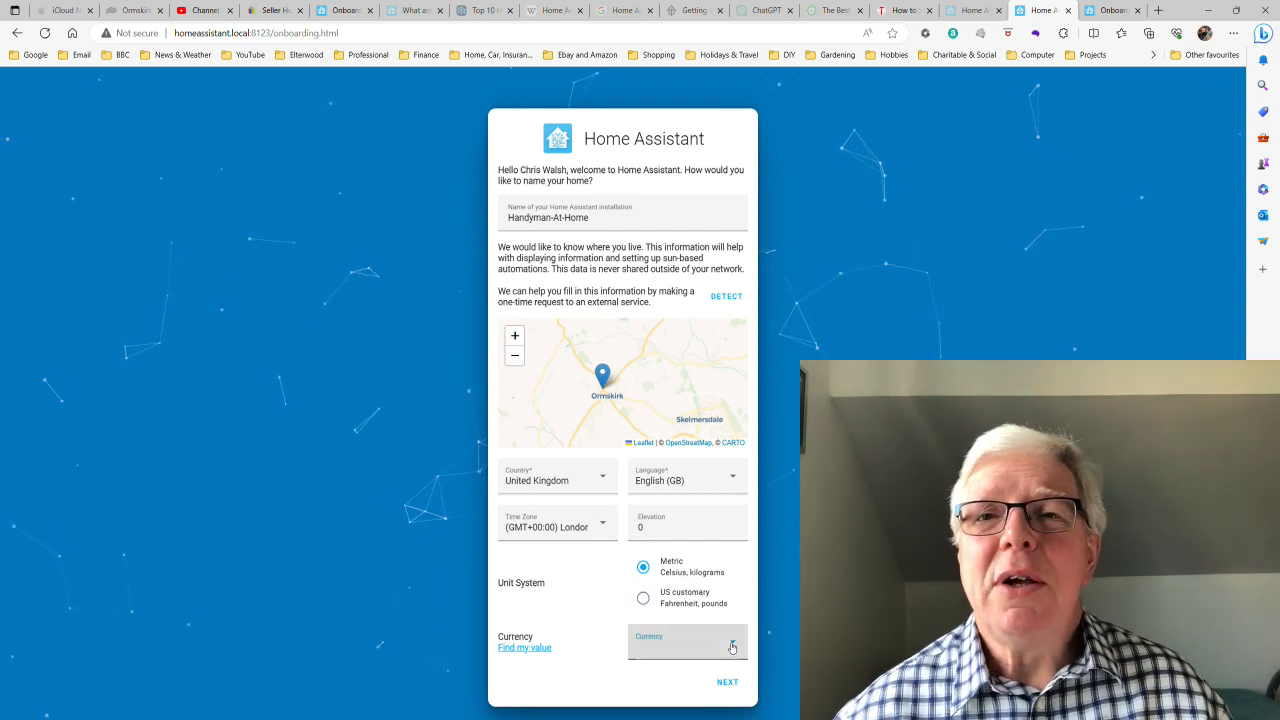
Set the currency to British Pound (£) and submit the home details.
click(700, 642)
scroll(694, 468, down, 1)
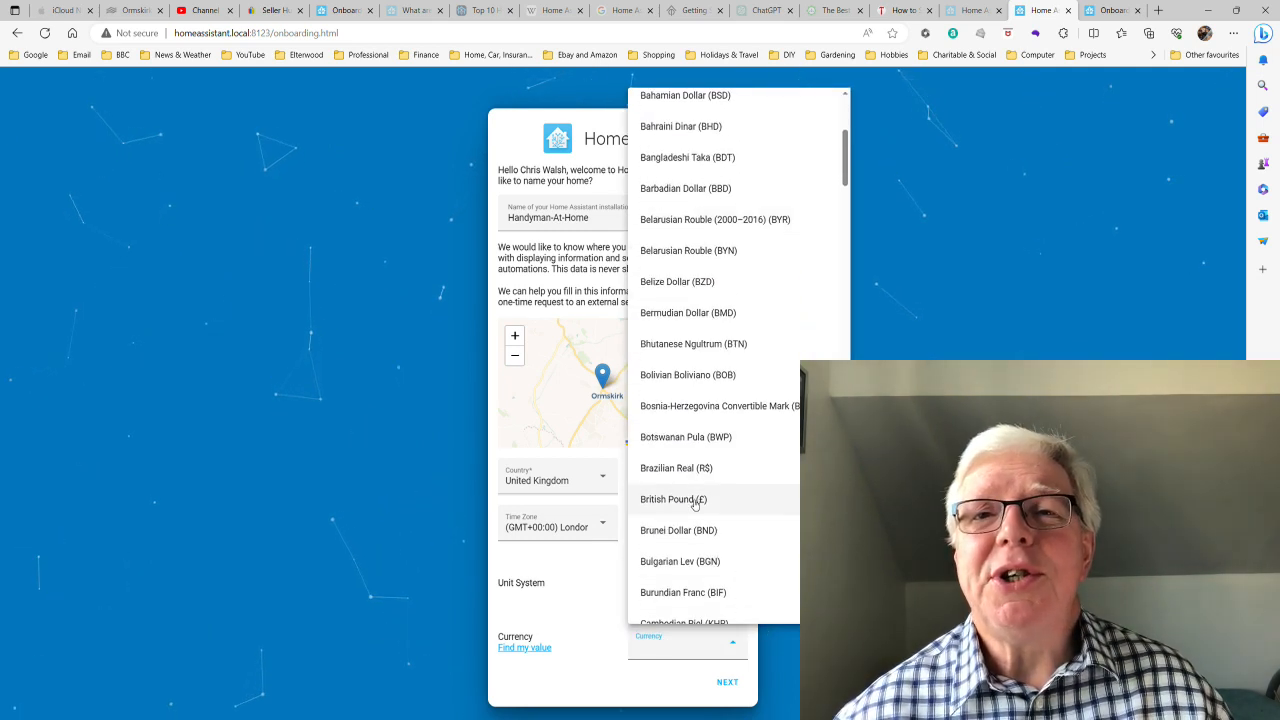
click(692, 501)
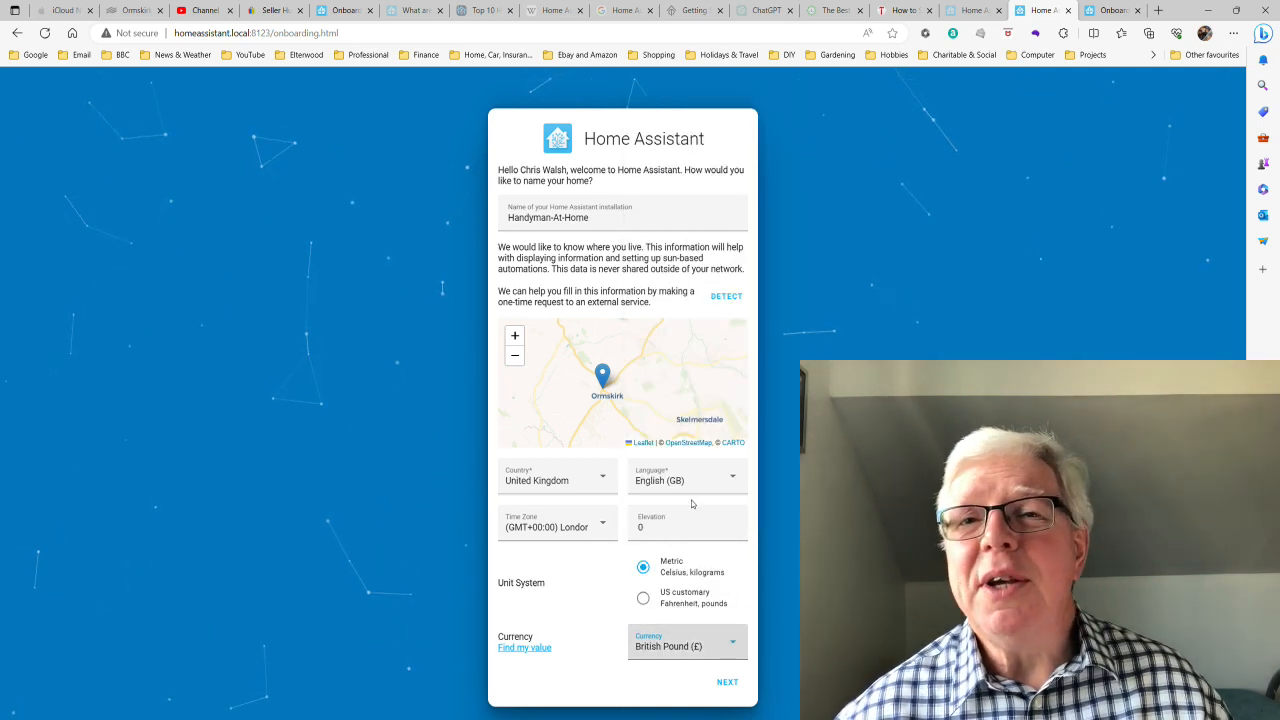
click(728, 684)
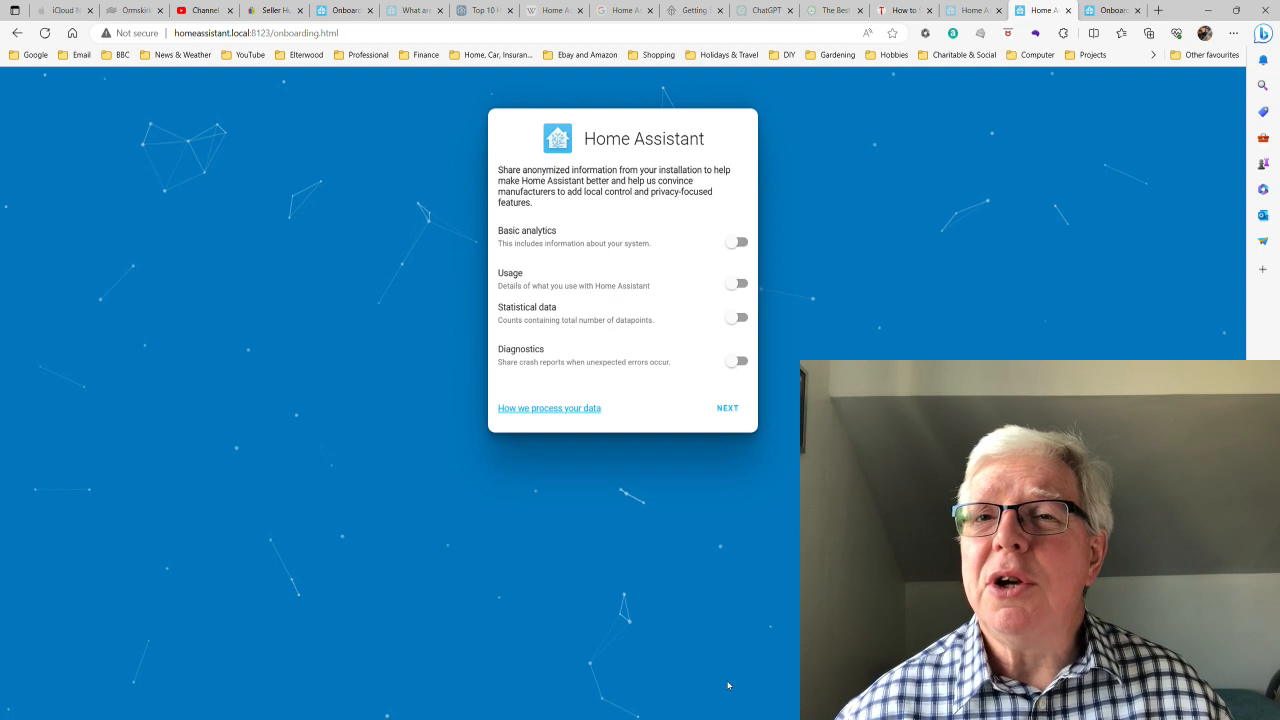
Enable sharing of basic analytics, usage, statistical data and diagnostics, and finish onboarding without configuring any discovered devices.
click(740, 243)
click(740, 284)
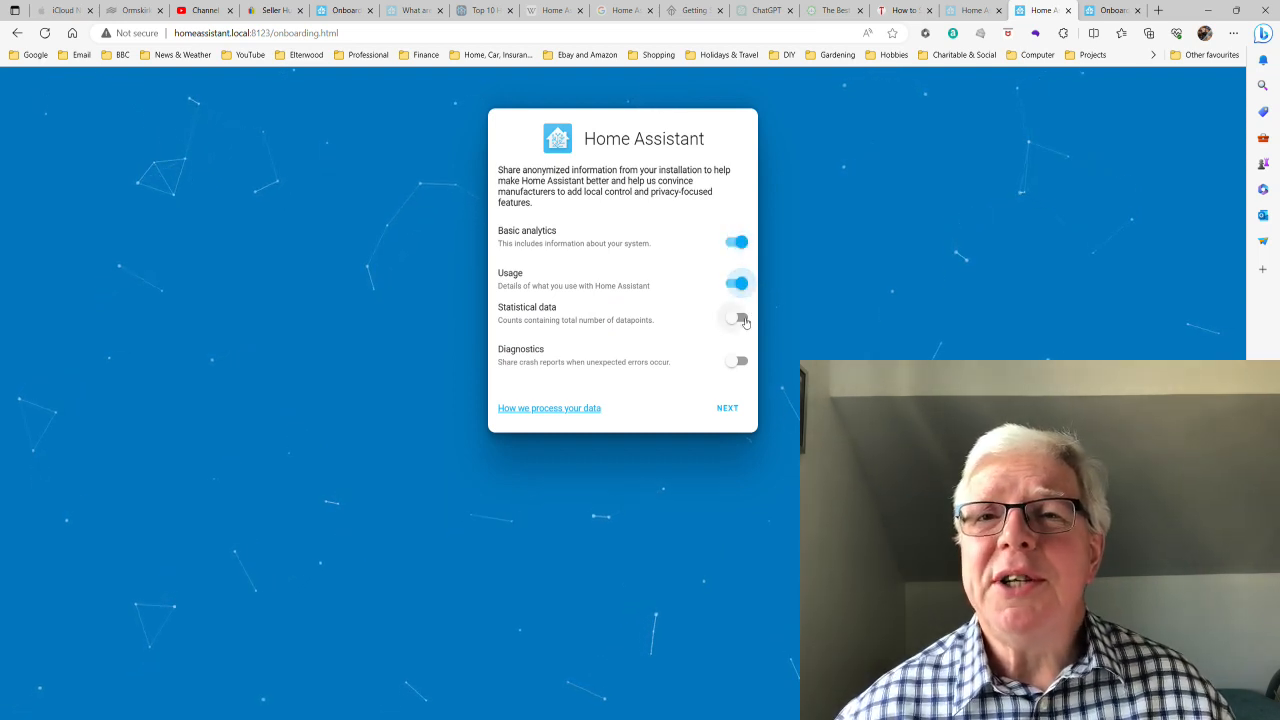
click(740, 318)
click(740, 361)
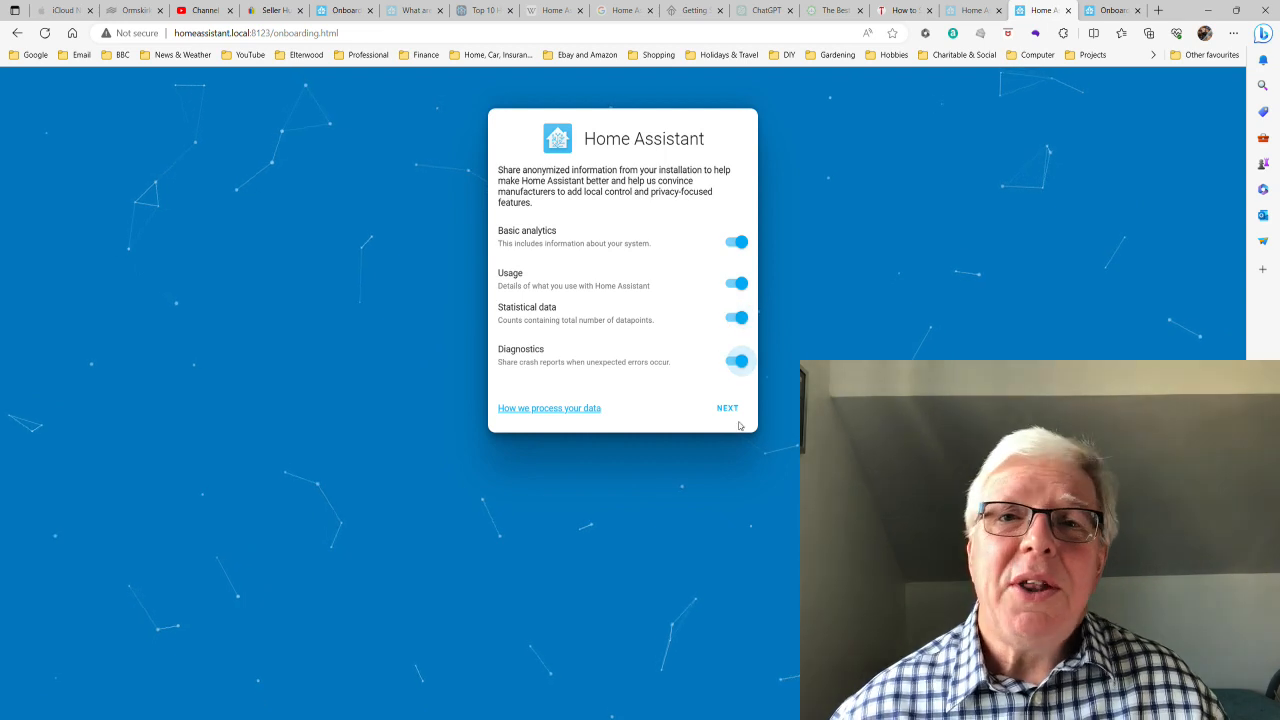
click(728, 410)
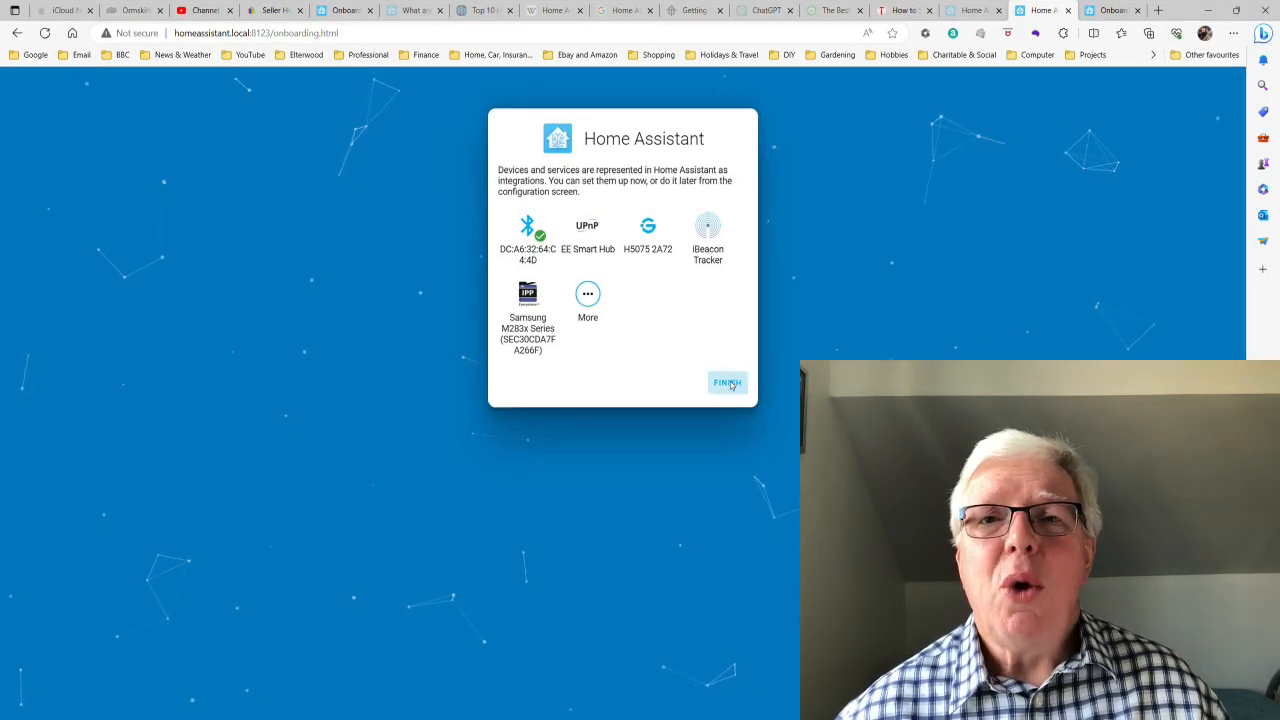
click(729, 383)
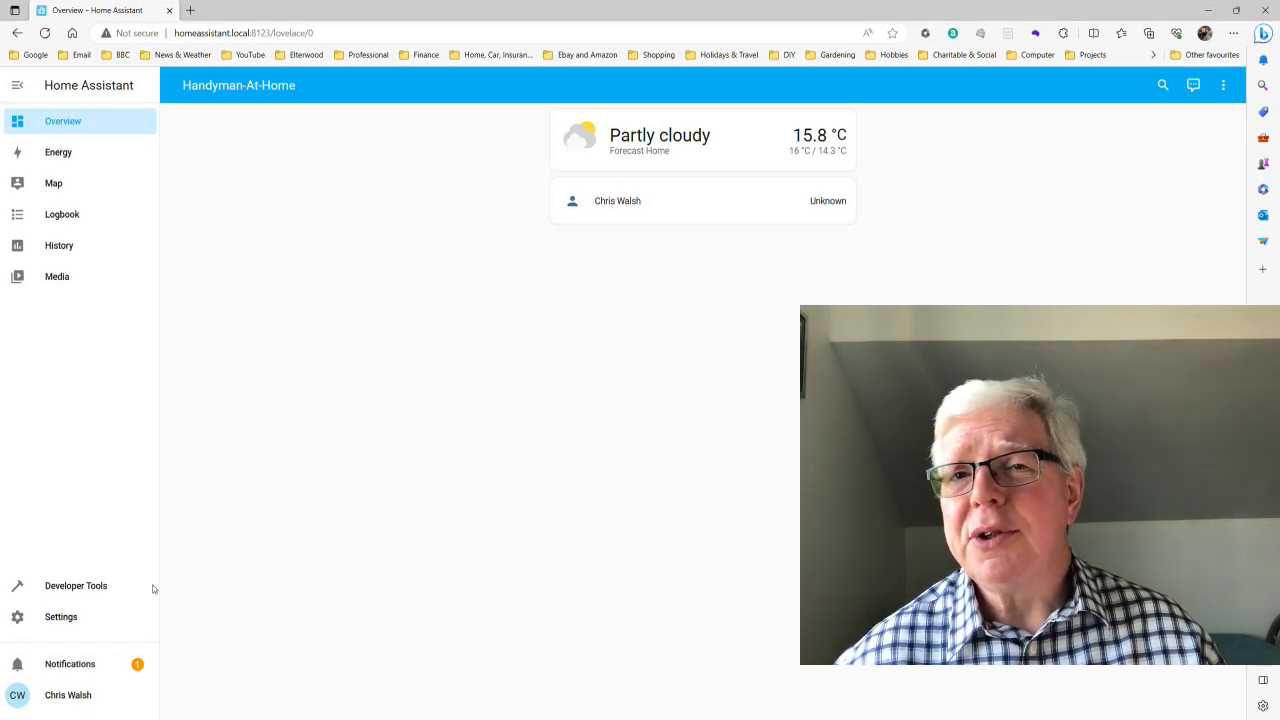
Create a new dashboard titled YouTube Demos with the mdi:video icon, shown in the sidebar.
click(61, 619)
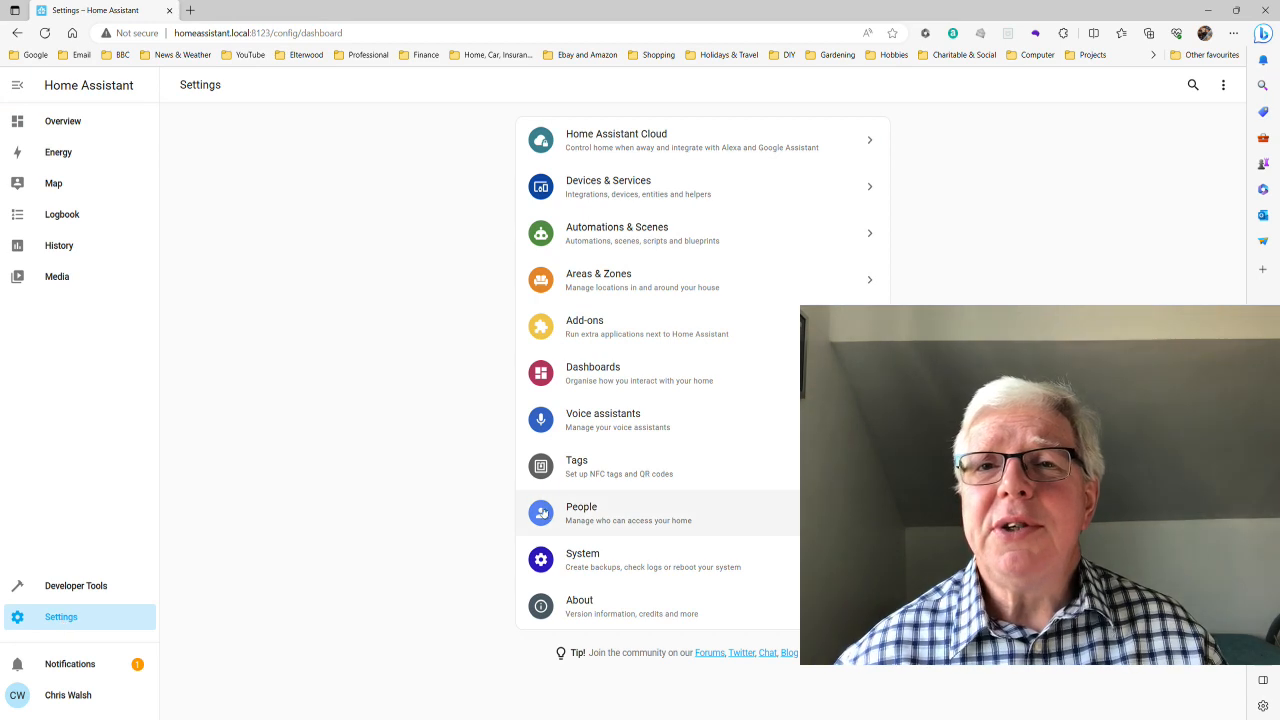
click(593, 378)
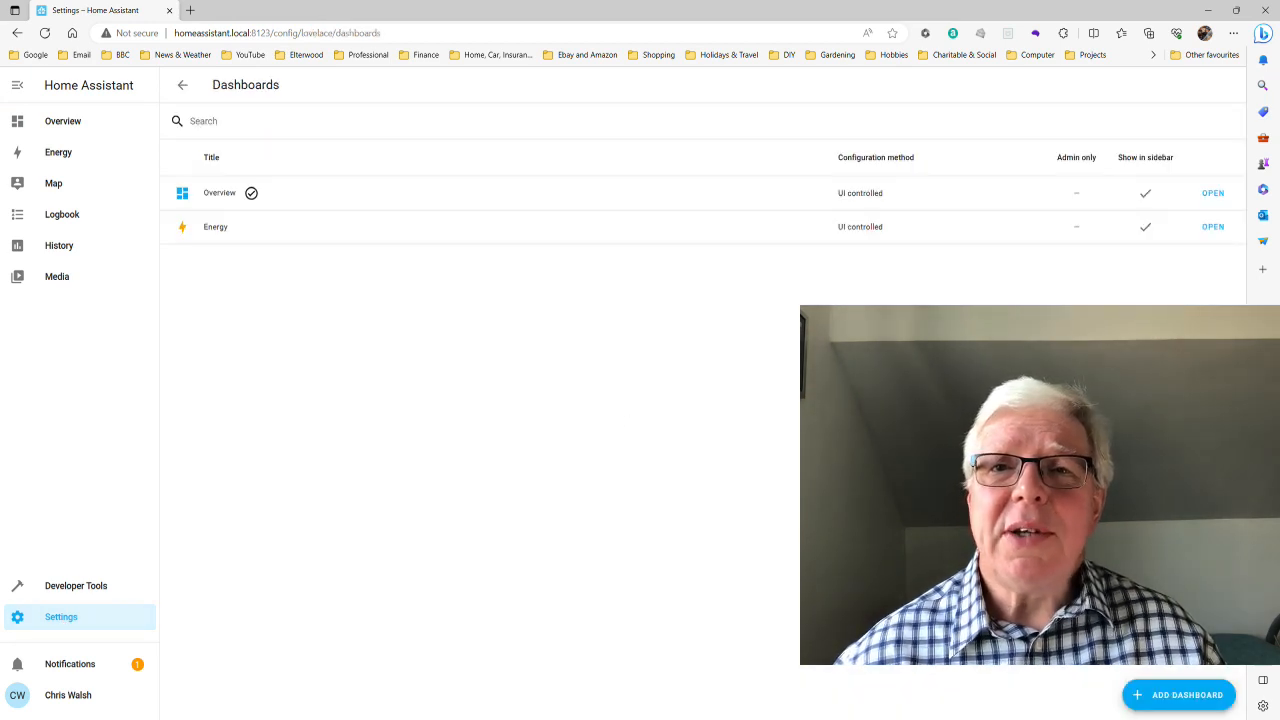
click(1187, 695)
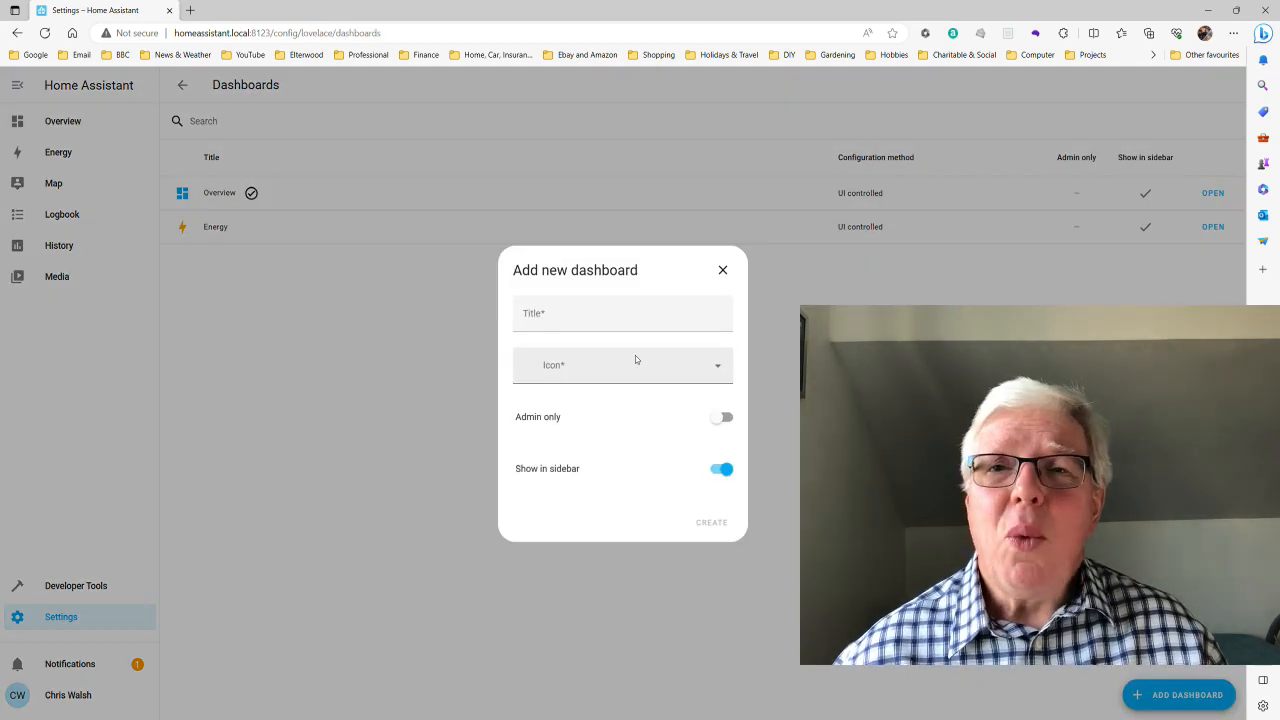
click(582, 329)
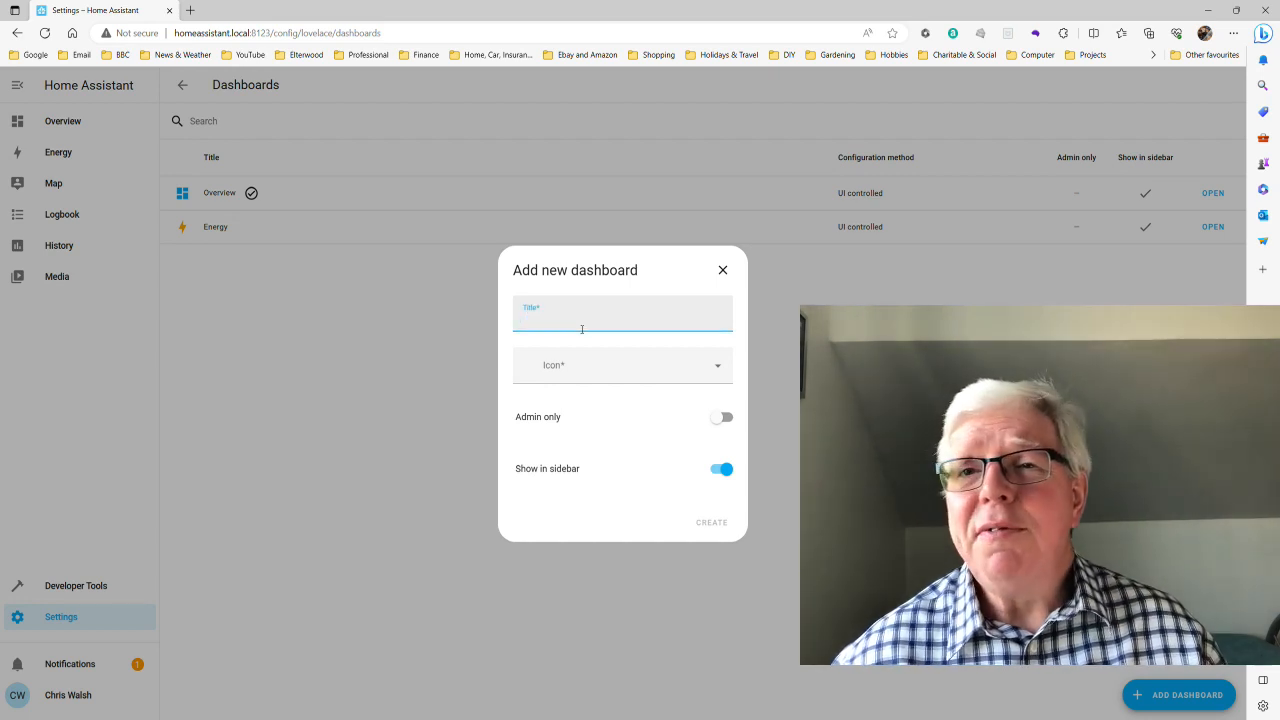
text(YouTube Demos)
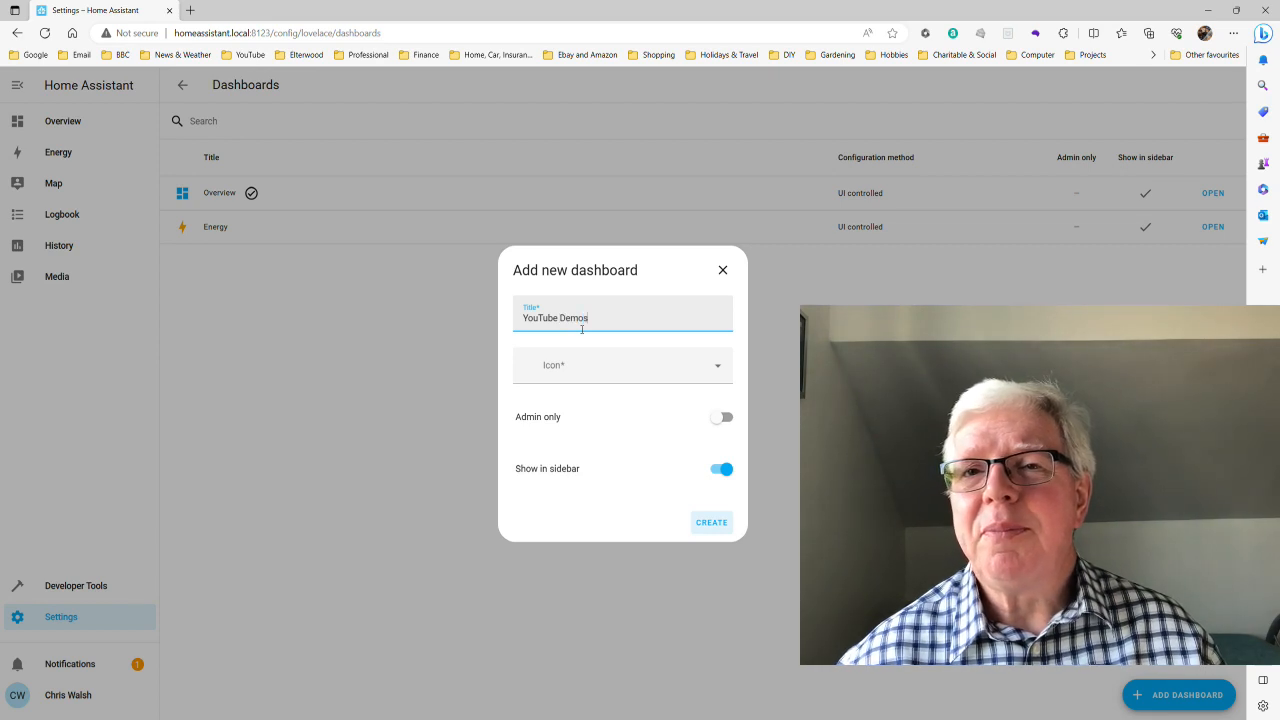
click(549, 376)
text(video)
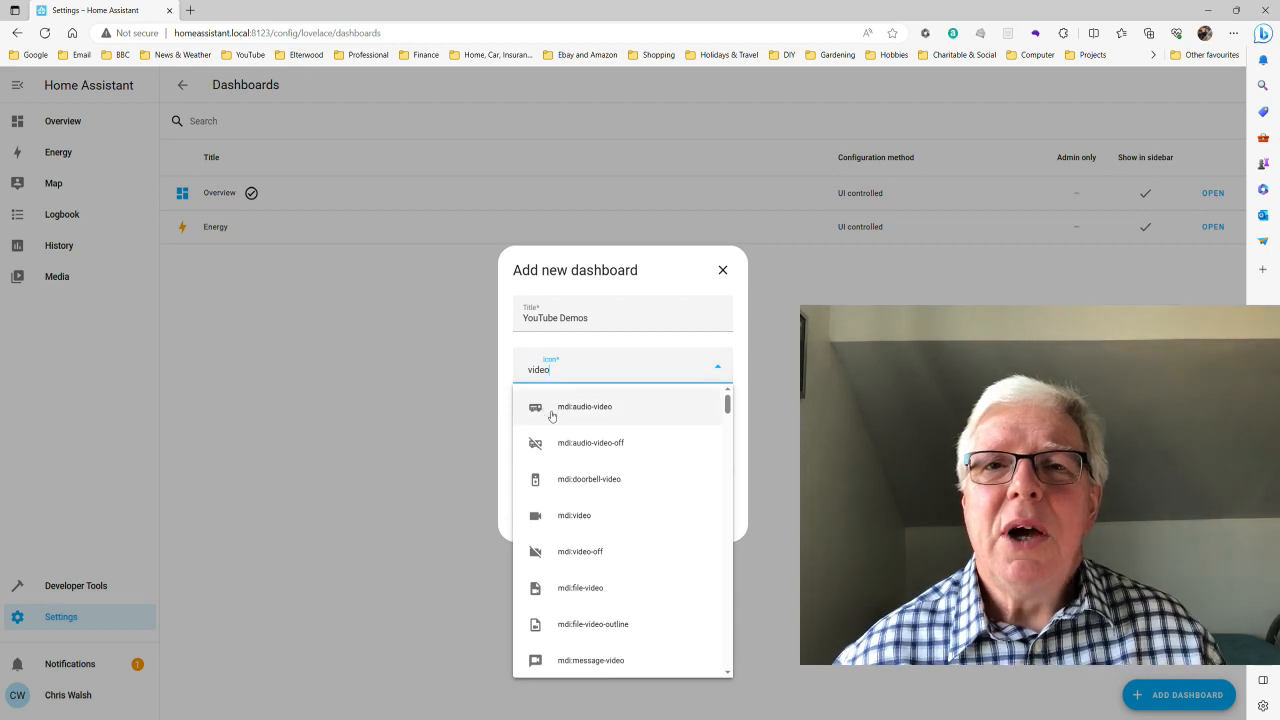
click(569, 516)
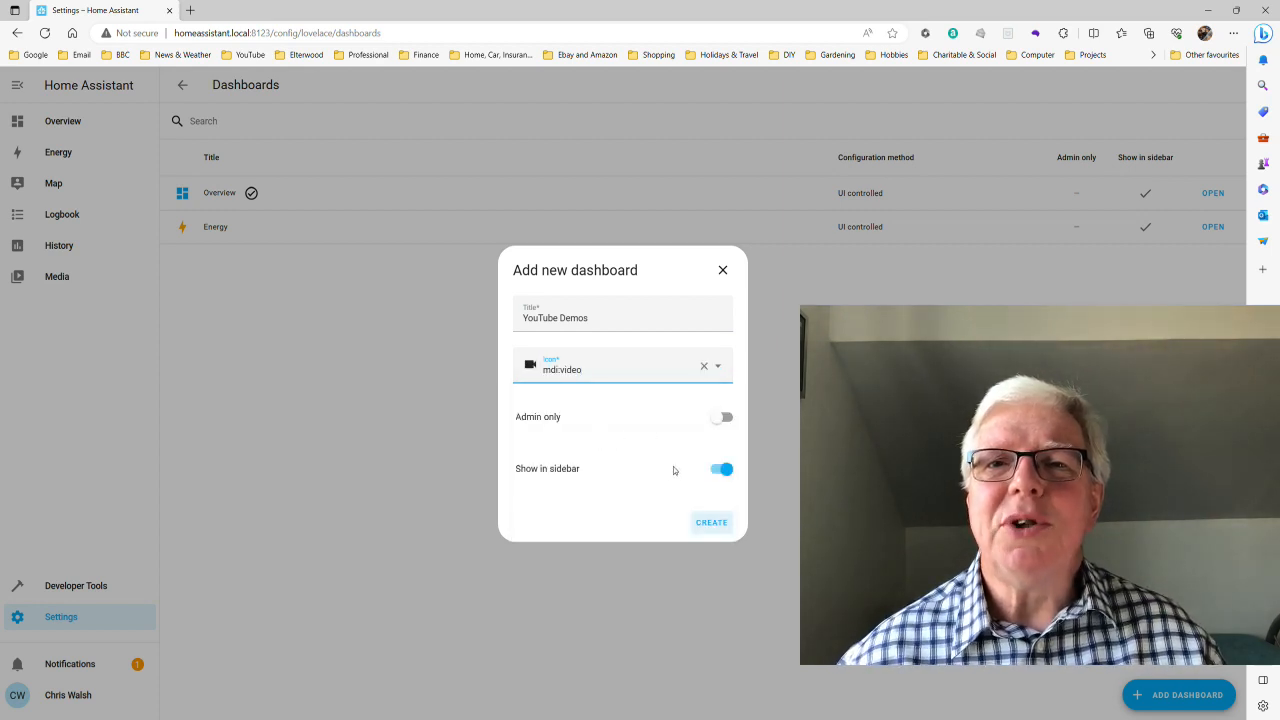
click(712, 524)
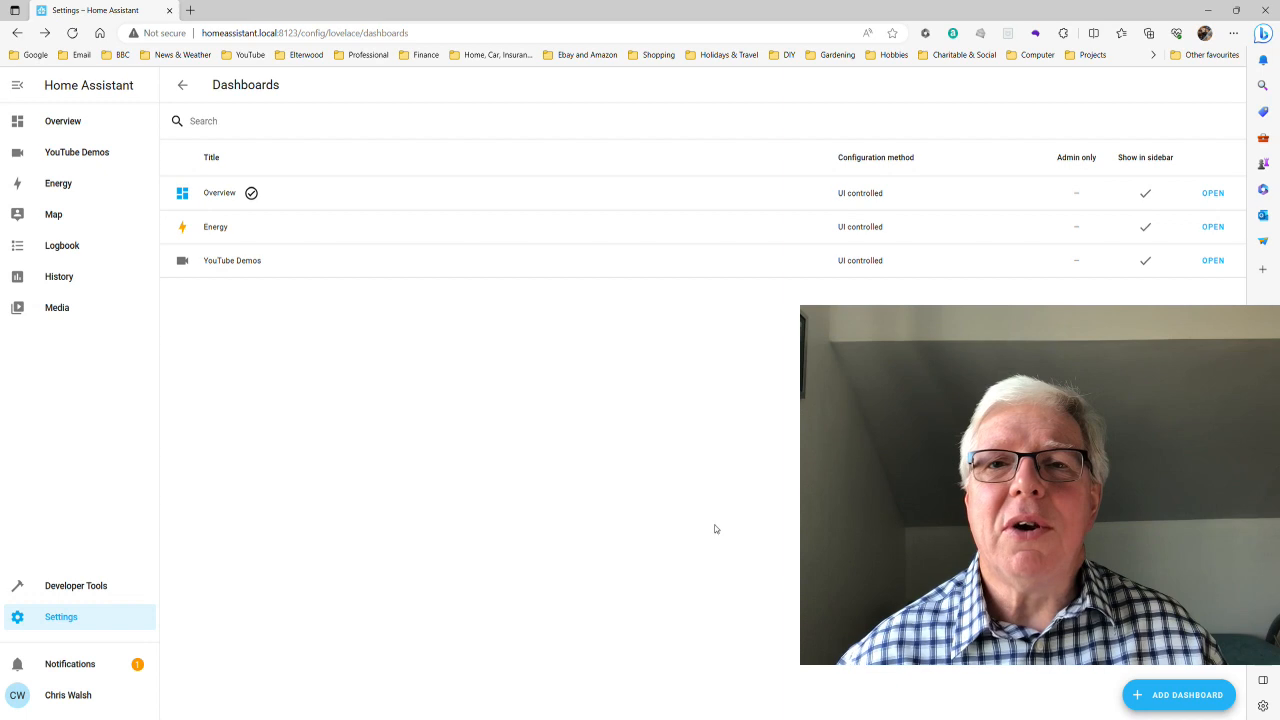
Review the settings of the YouTube Demos dashboard without changing them, and open the dashboard.
click(229, 266)
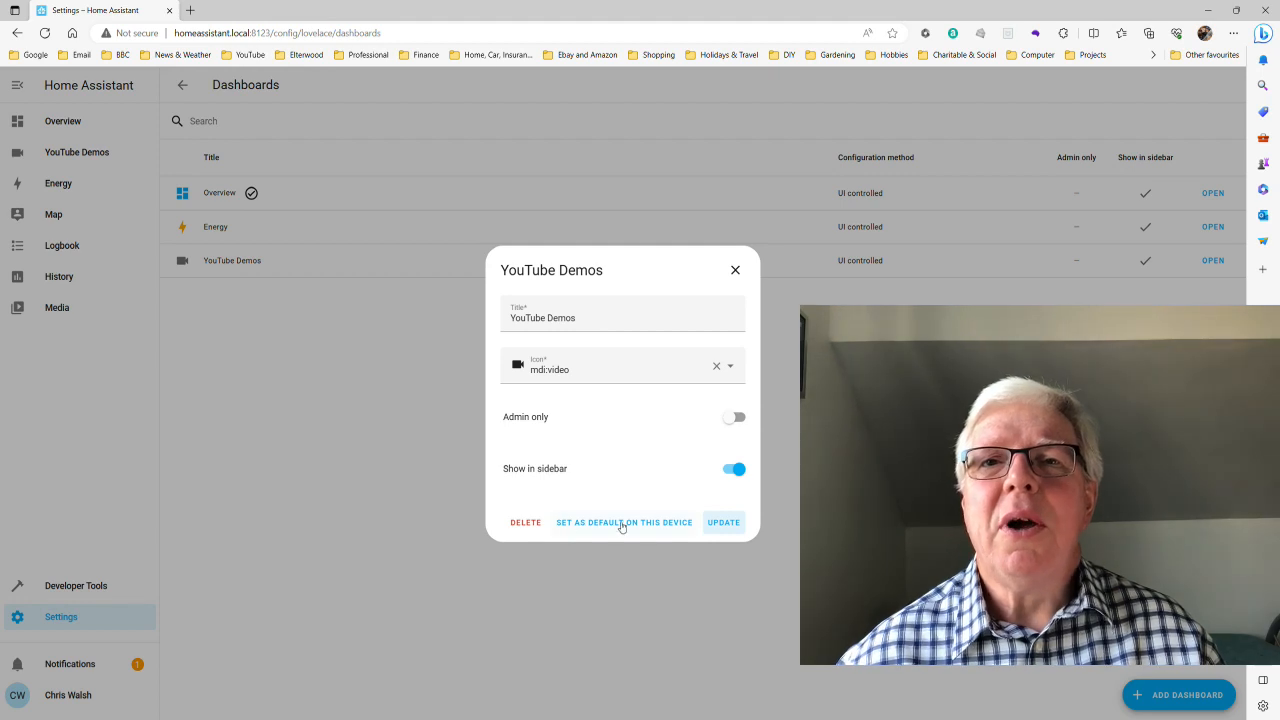
click(736, 271)
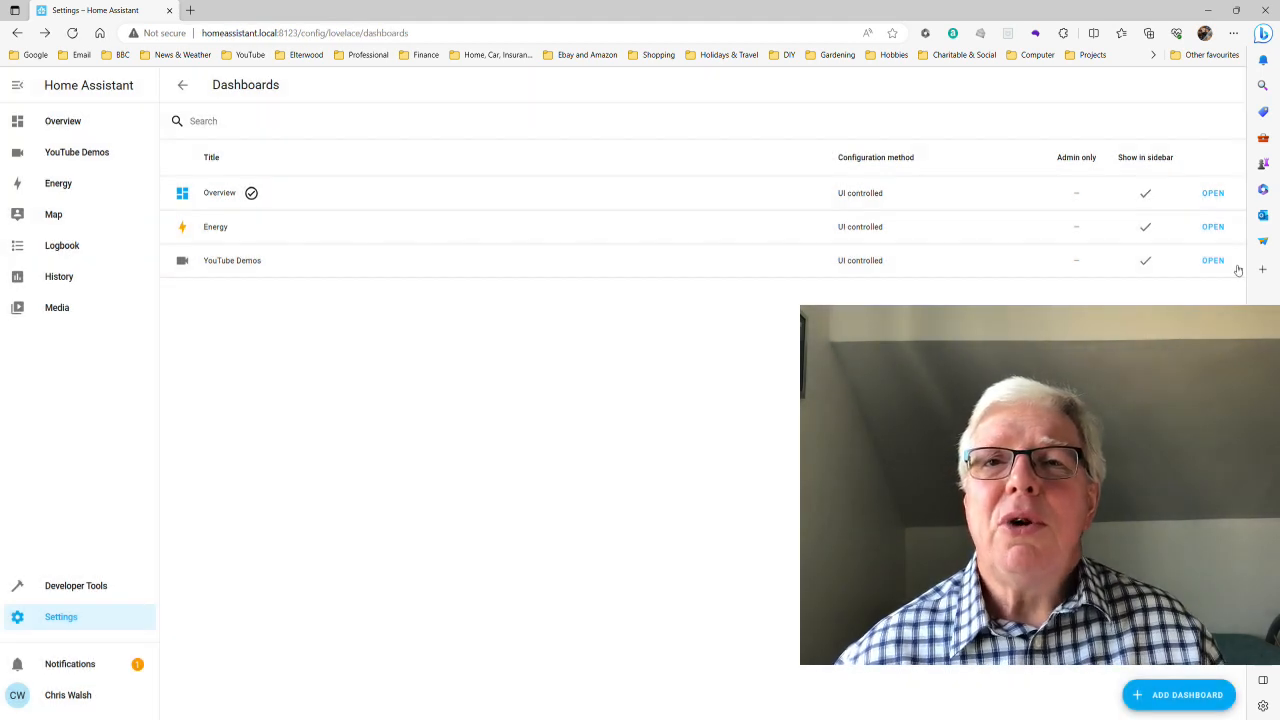
click(1213, 261)
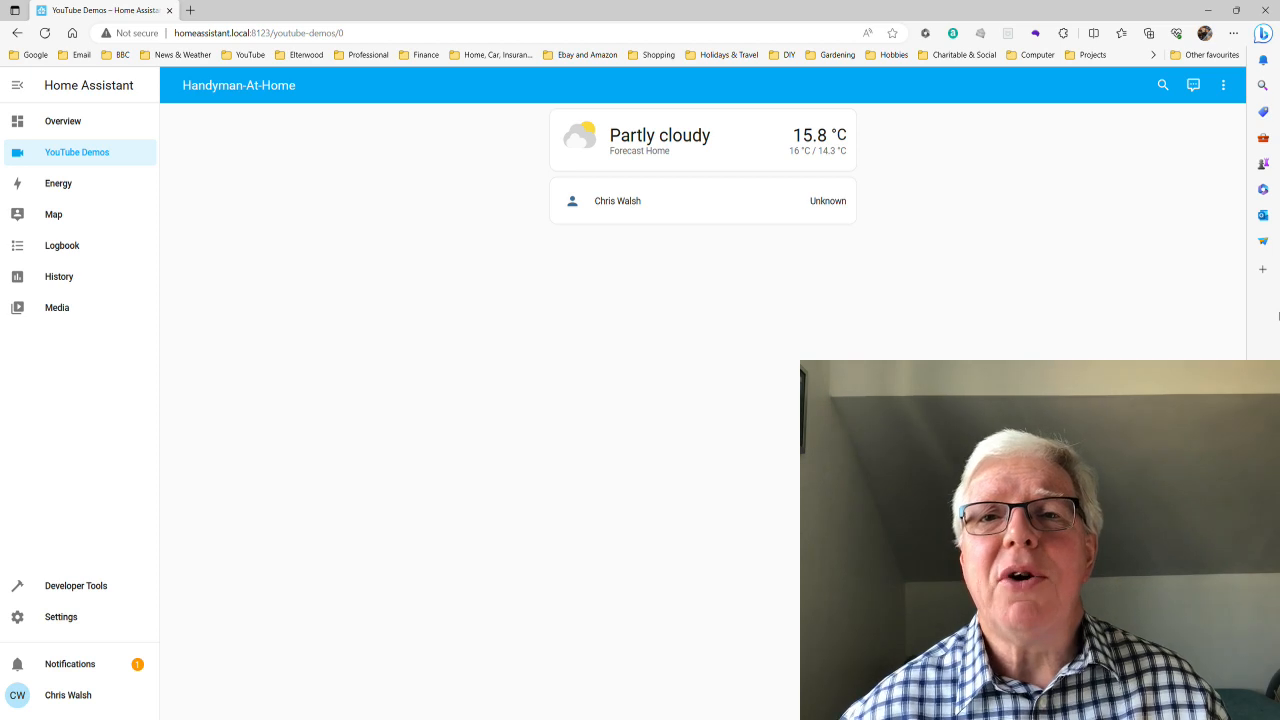
Take control of the YouTube Demos dashboard, keeping its existing cards, and move the person card above the weather forecast card.
click(1224, 86)
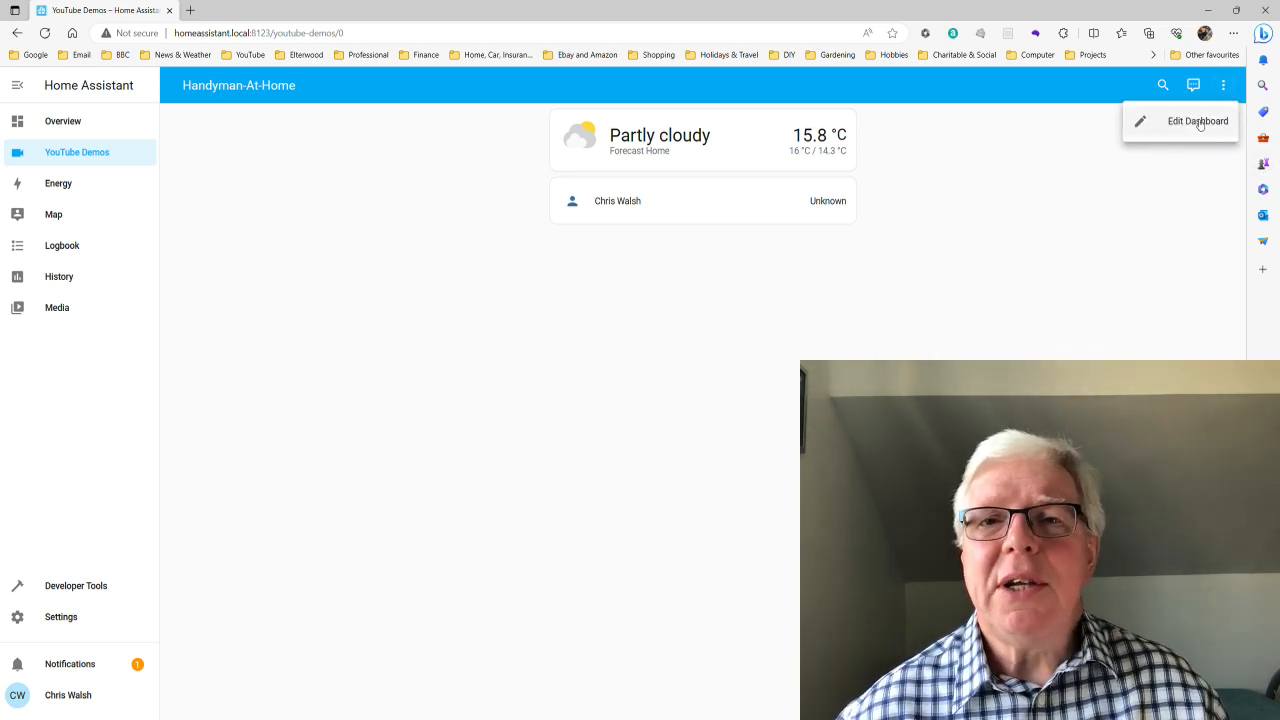
click(1193, 124)
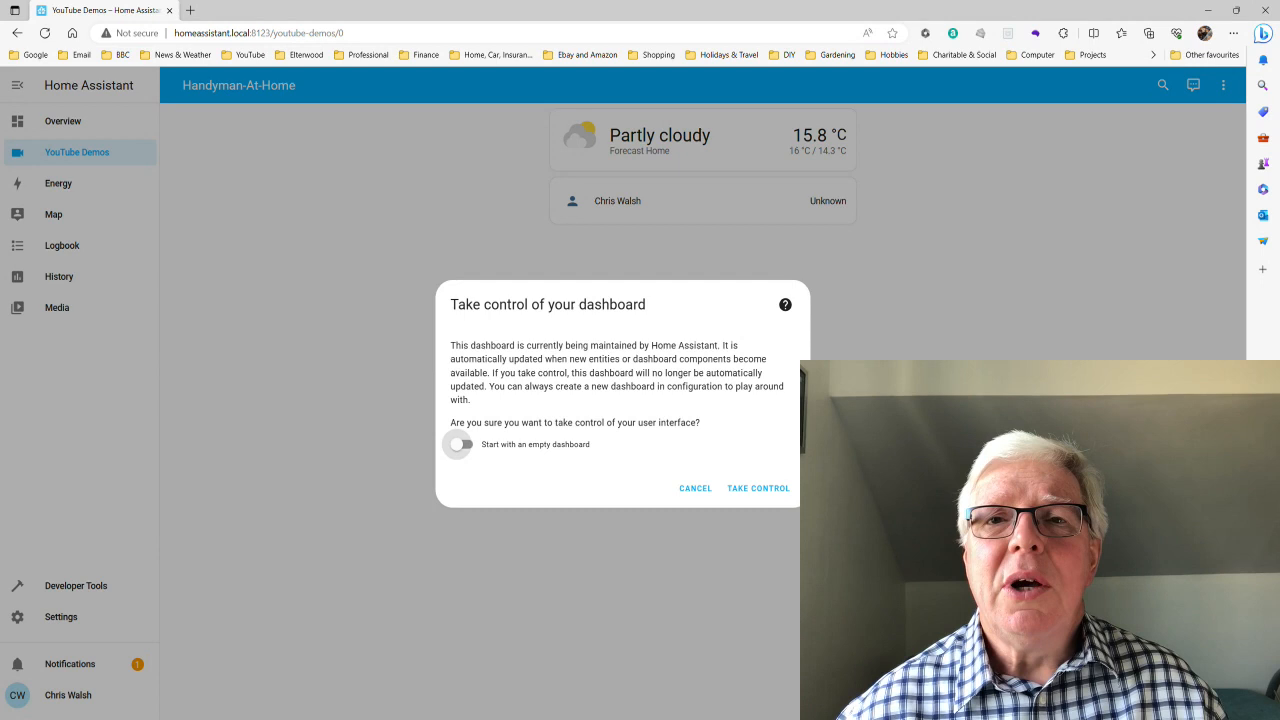
click(760, 488)
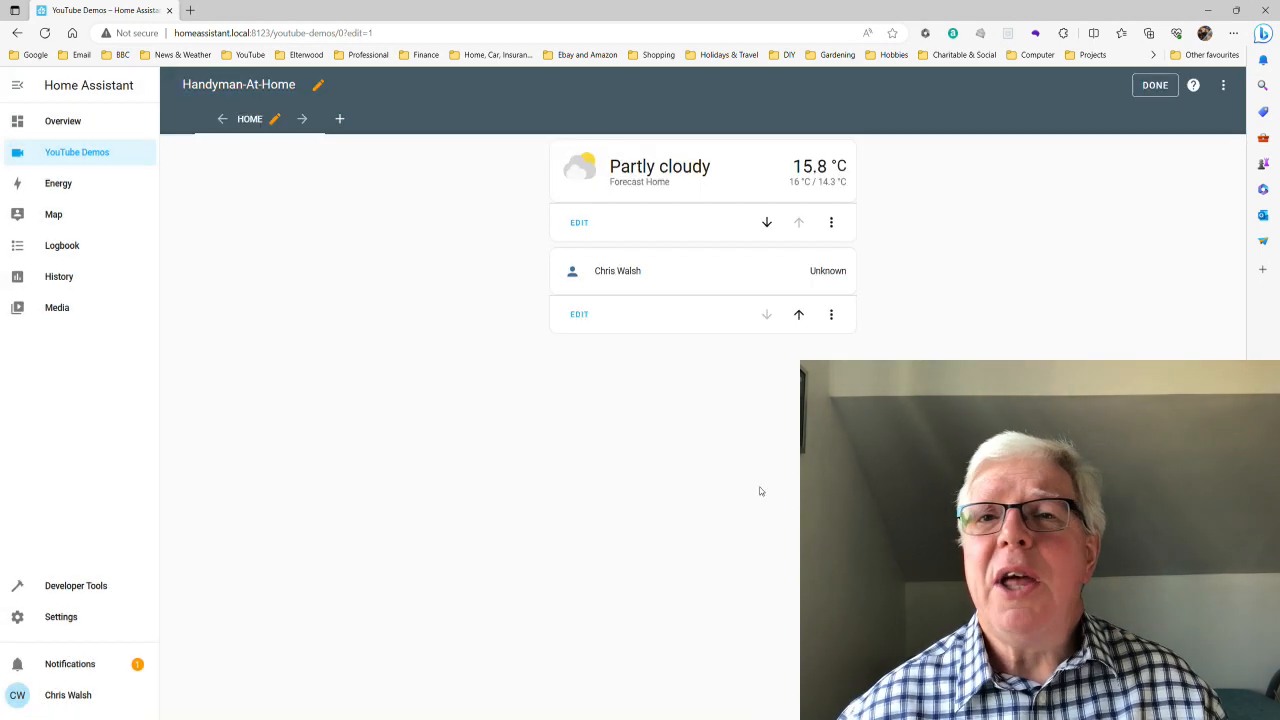
click(800, 315)
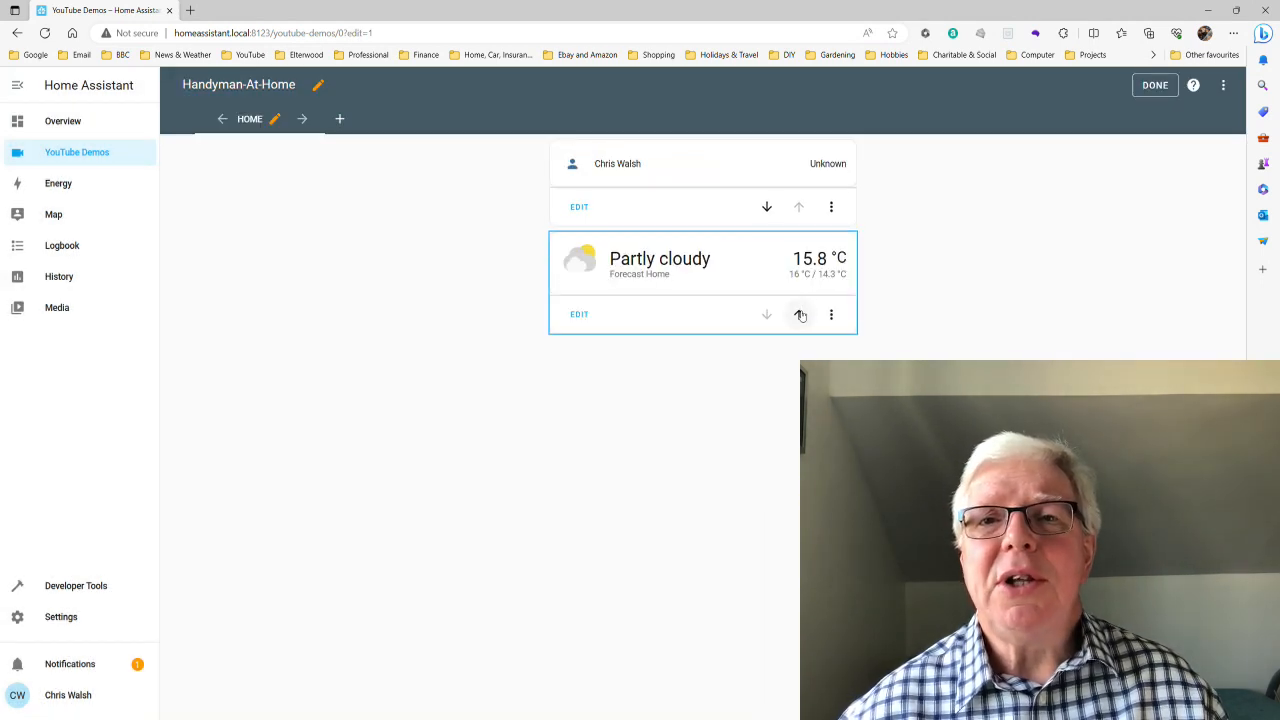
click(1155, 85)
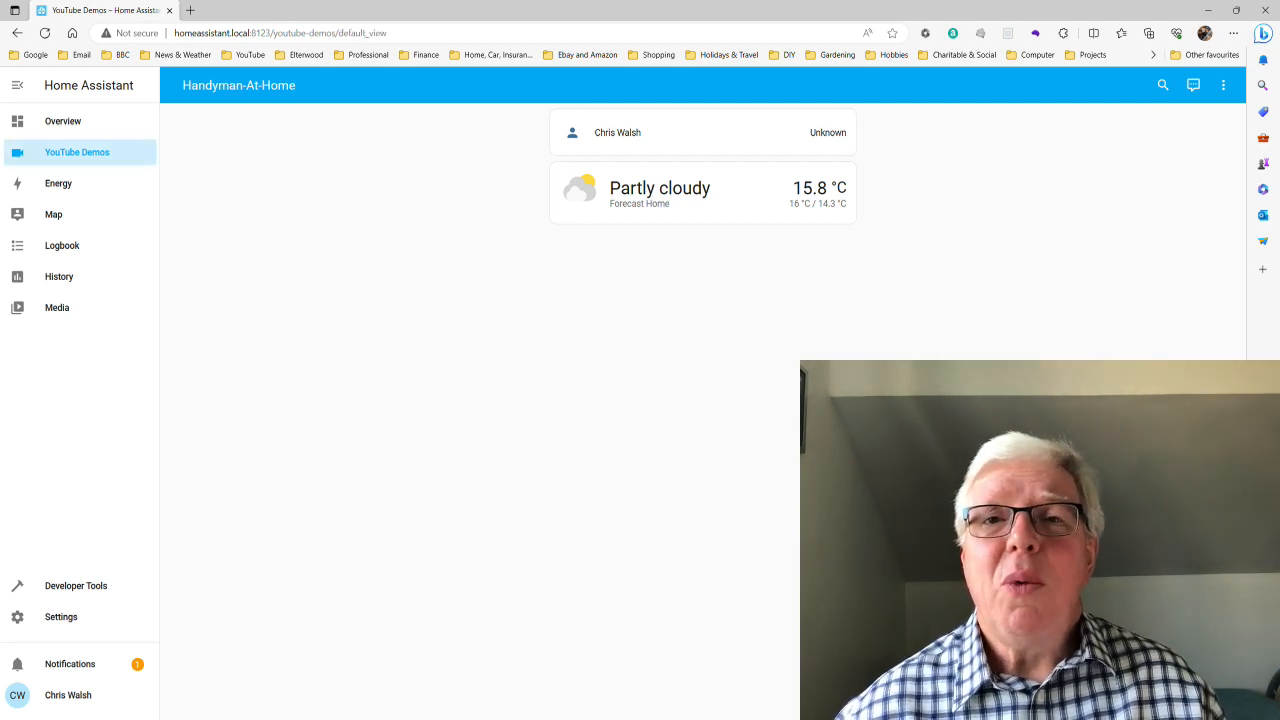
Compare the card order on the Overview dashboard with that on the YouTube Demos dashboard.
click(82, 121)
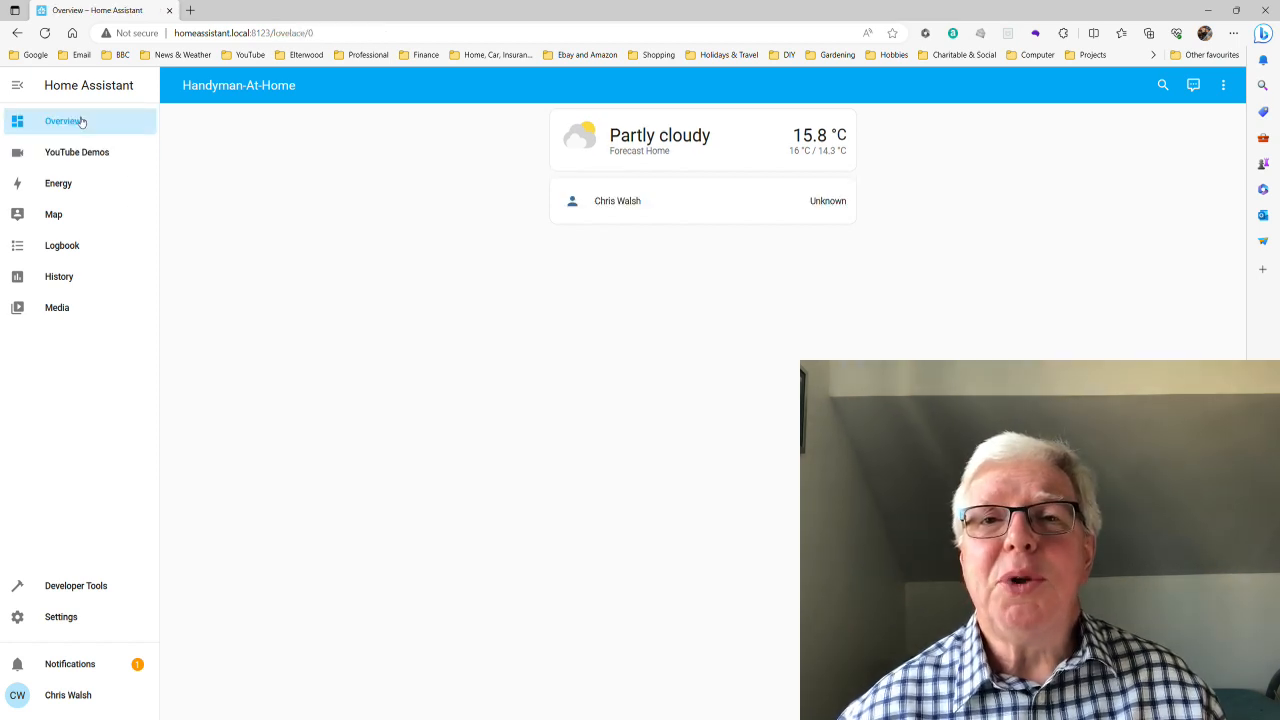
click(88, 158)
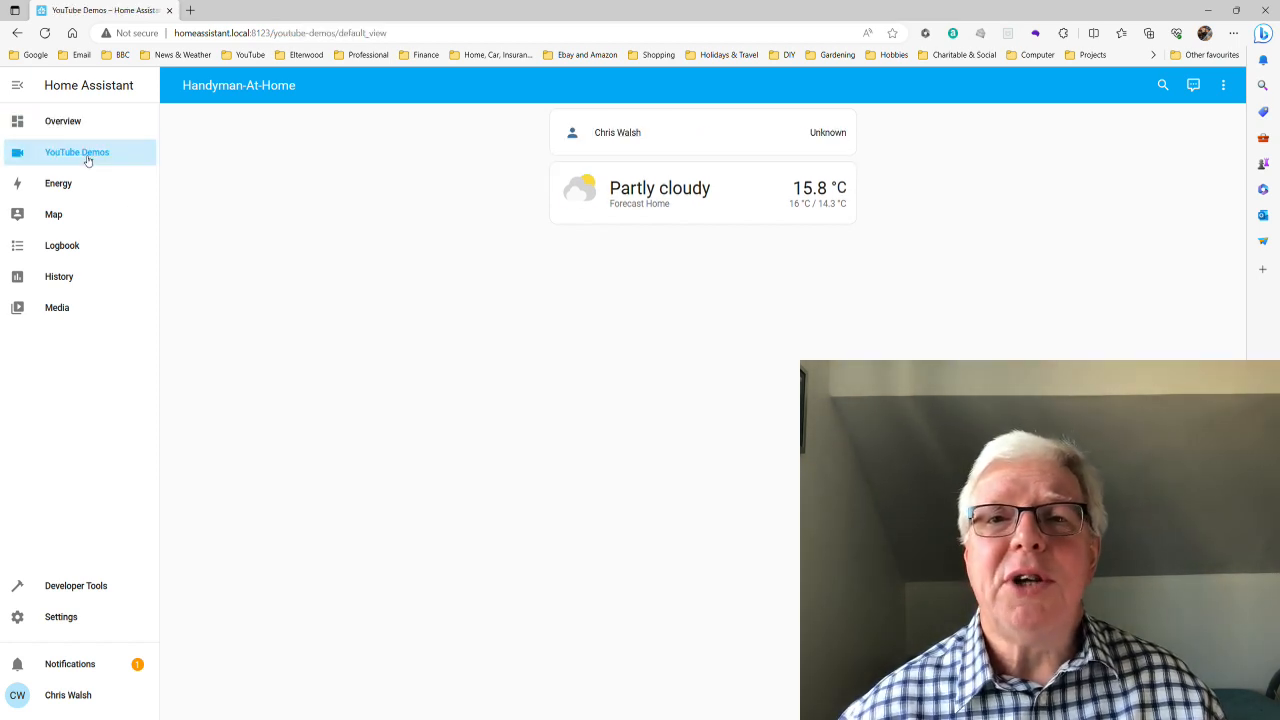
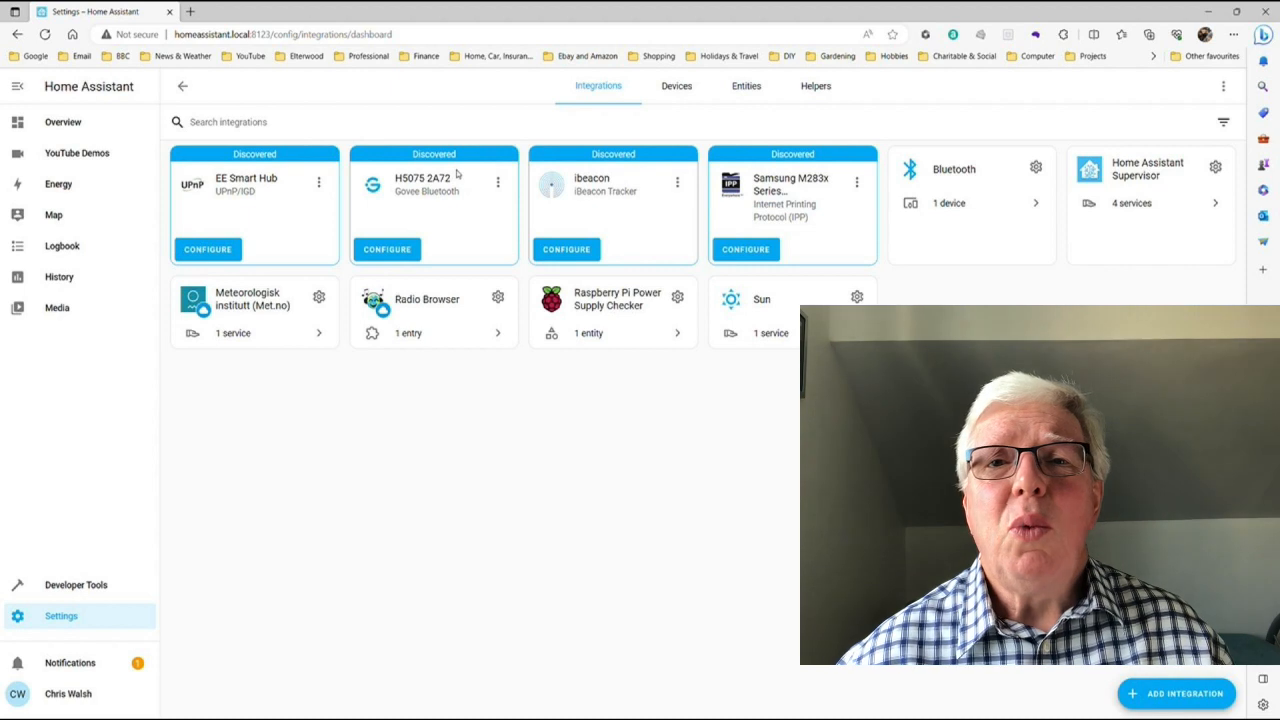
Search the available integrations for govee, and leave the list without adding one.
click(1165, 698)
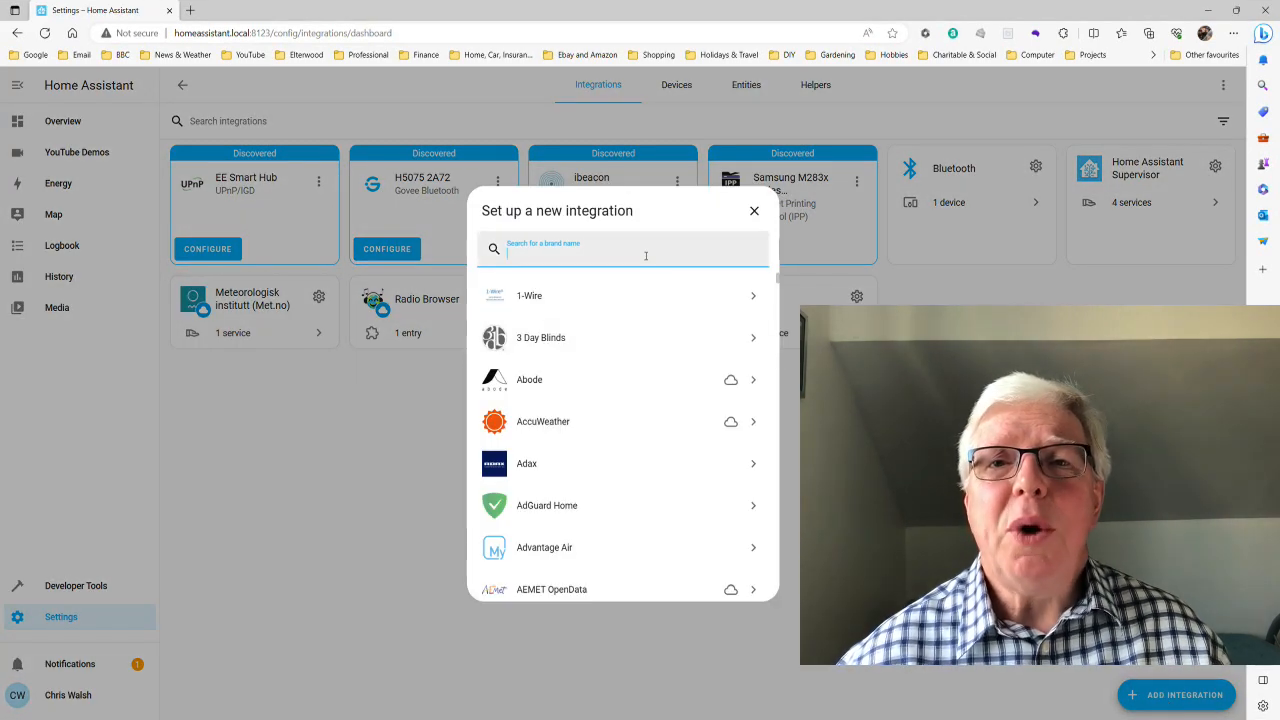
text(govee)
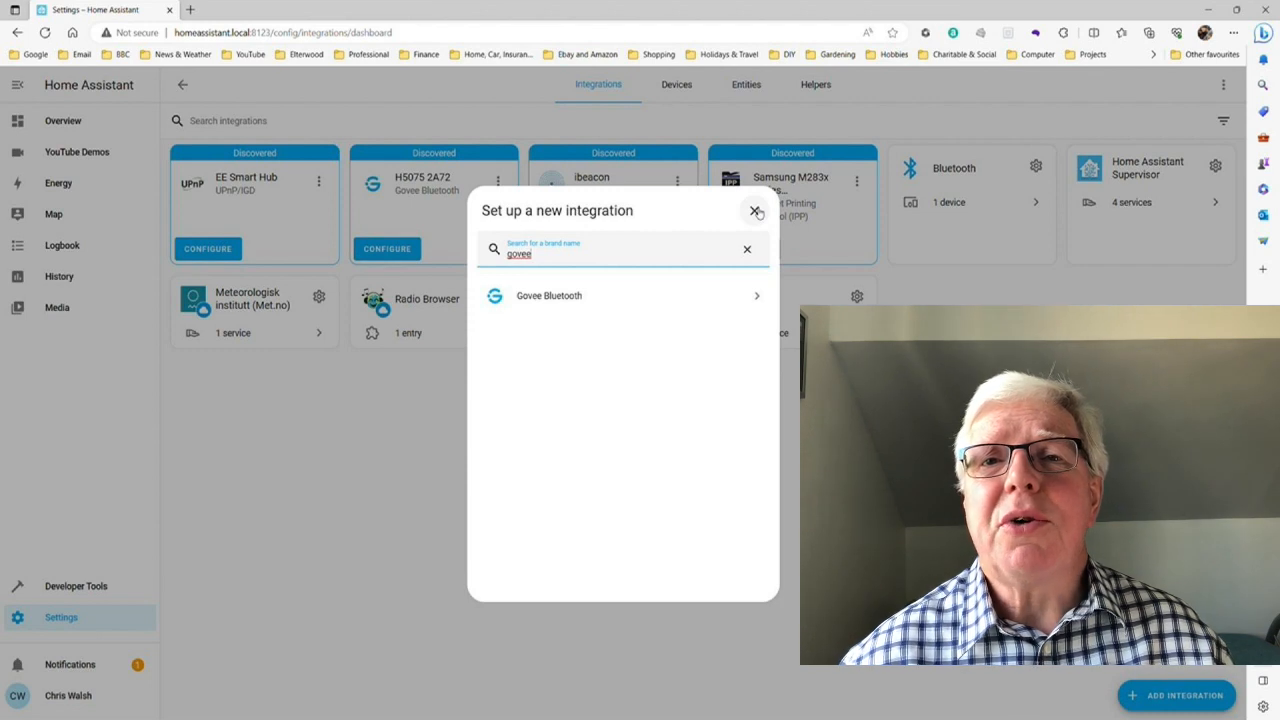
click(755, 211)
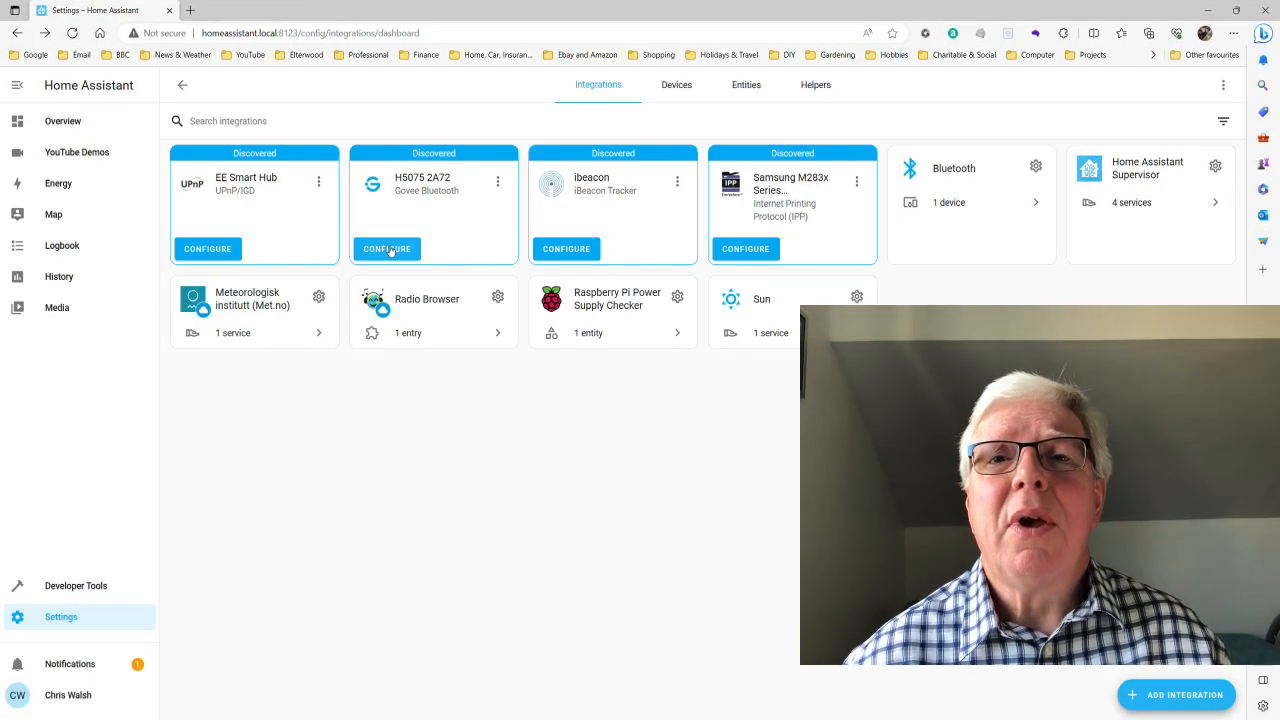
Set up the discovered Govee Bluetooth device H5075 2A72 and assign it to the Porch area.
click(389, 251)
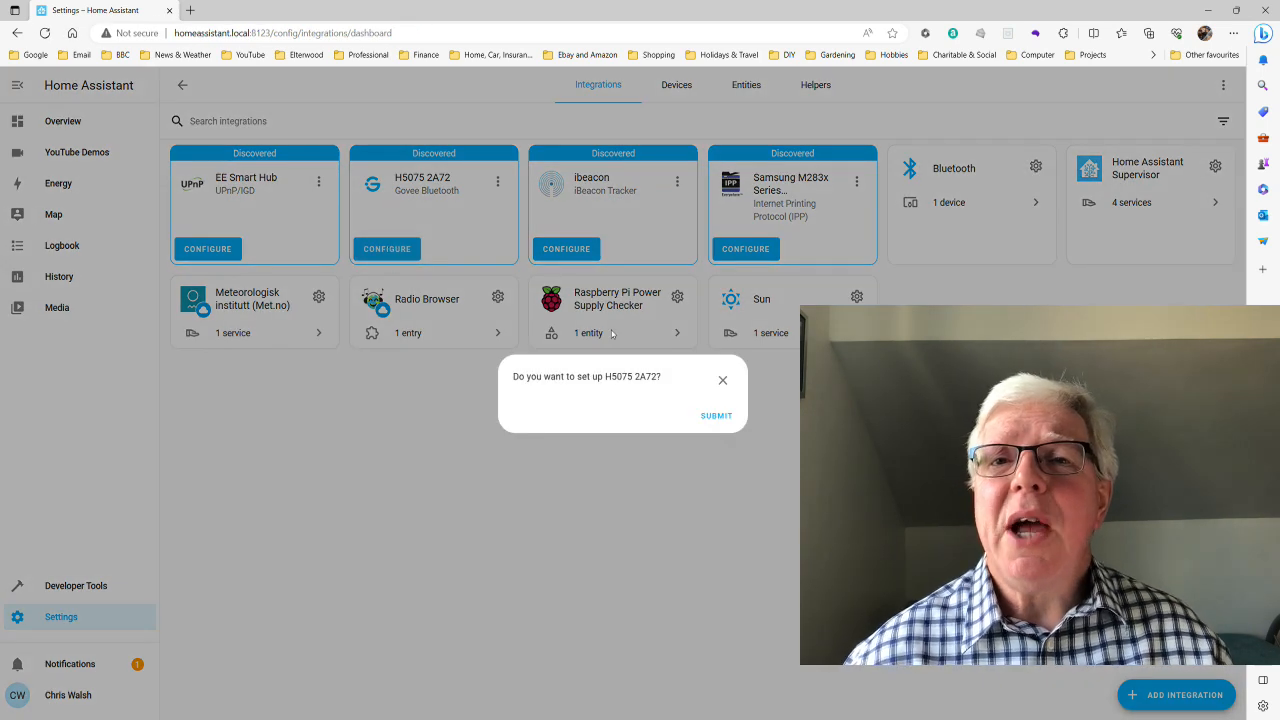
click(716, 416)
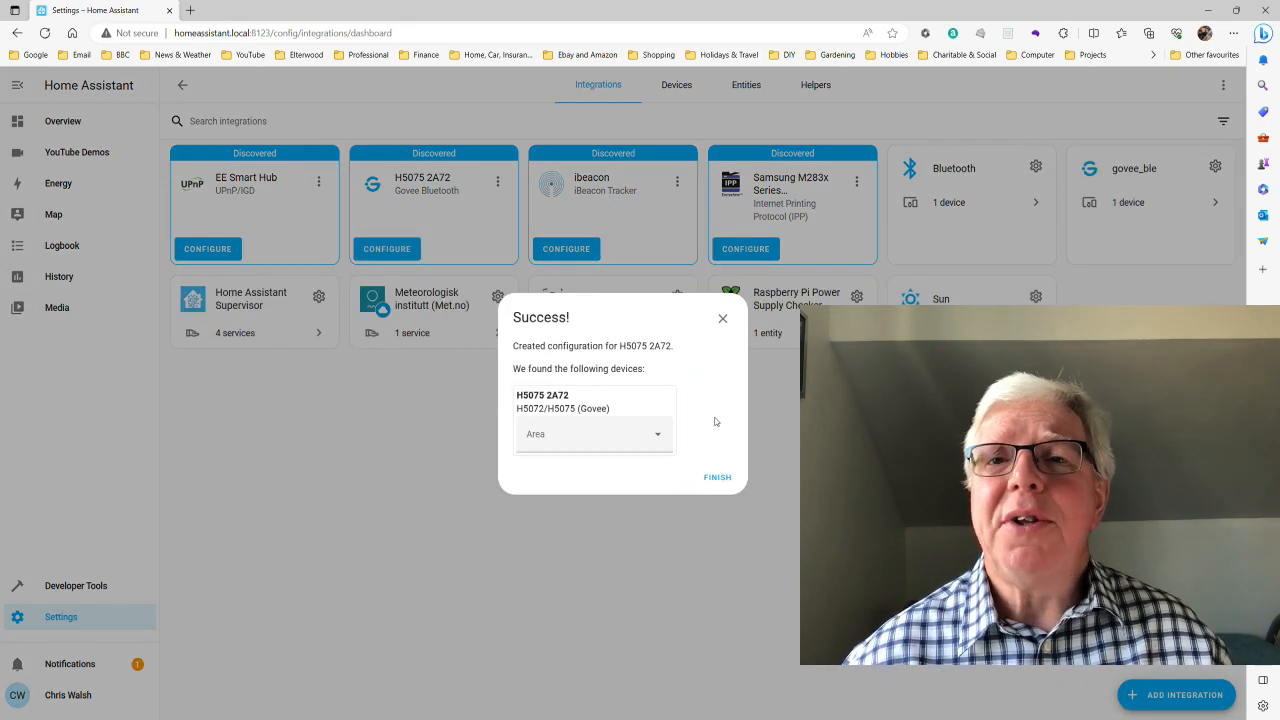
click(661, 438)
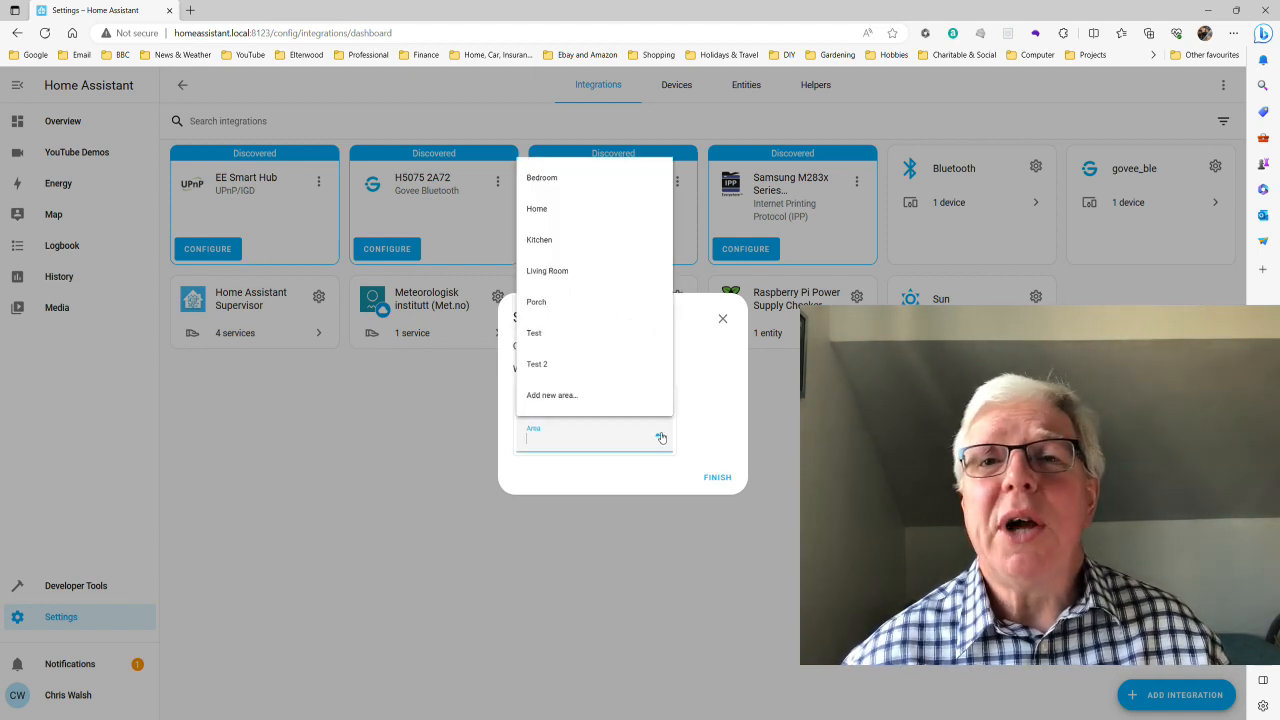
click(598, 310)
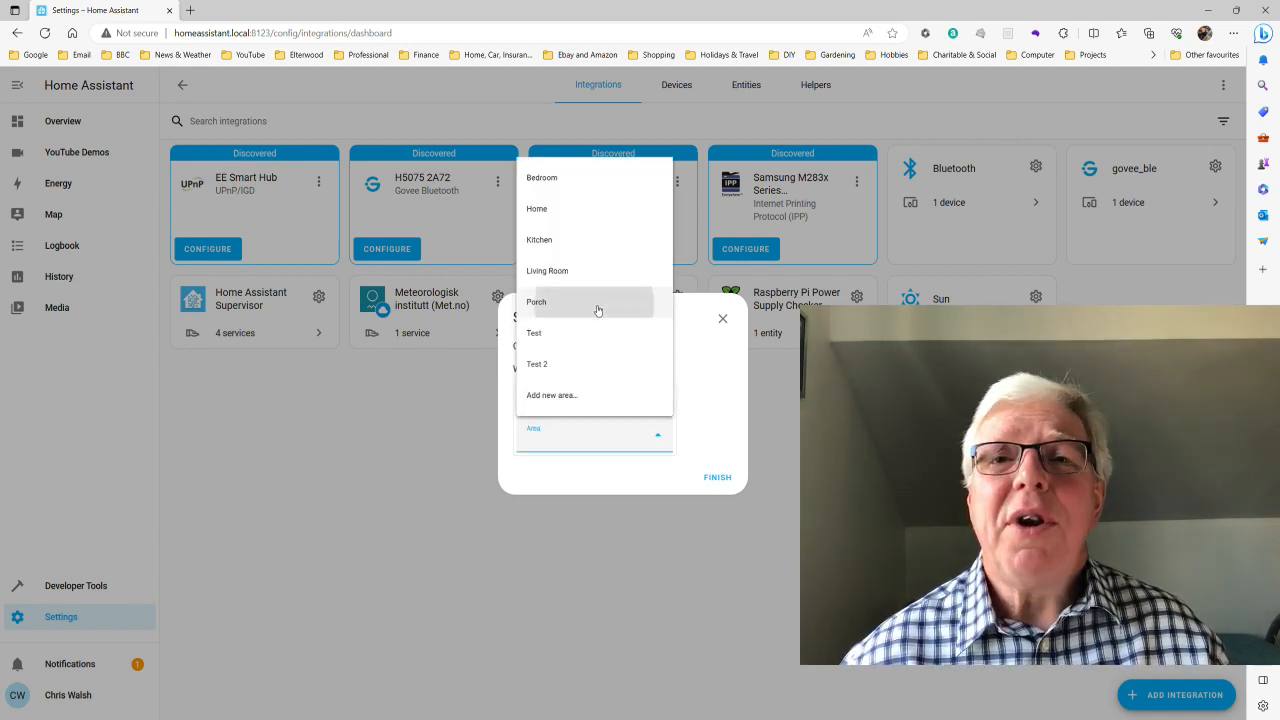
click(717, 478)
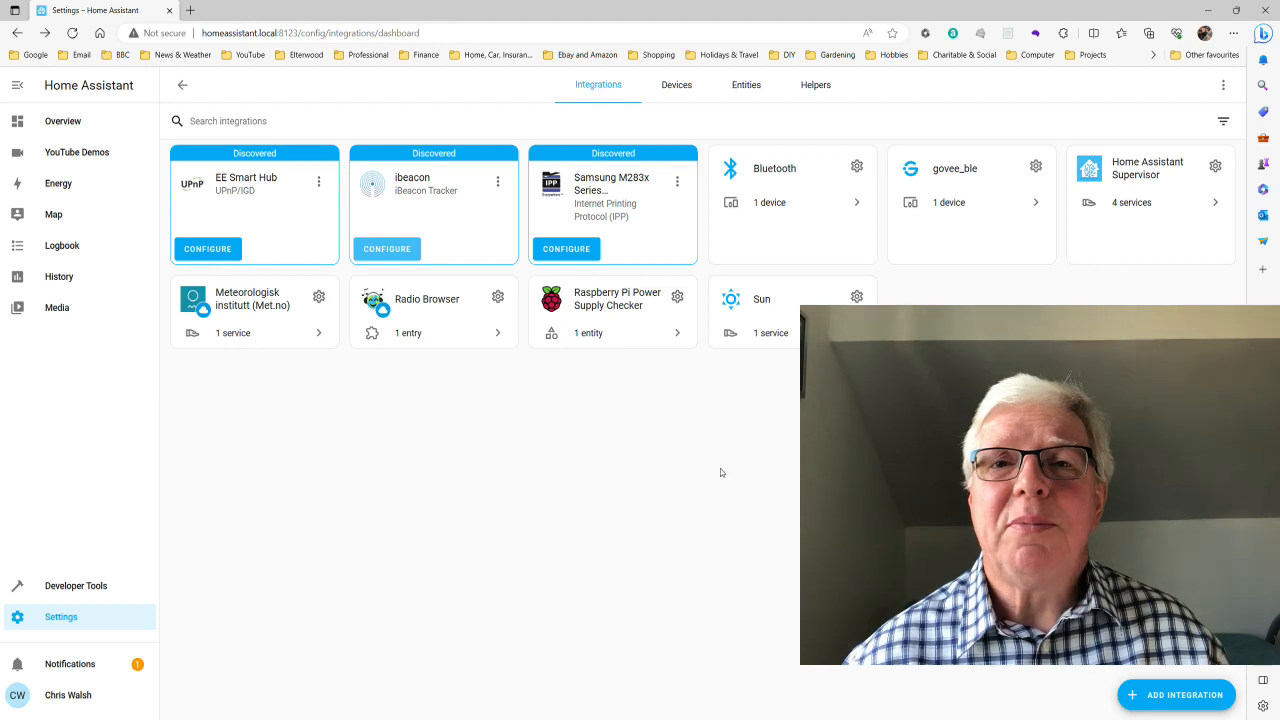
Check the YouTube Demos and Overview dashboards for the Govee sensor's entities.
click(186, 88)
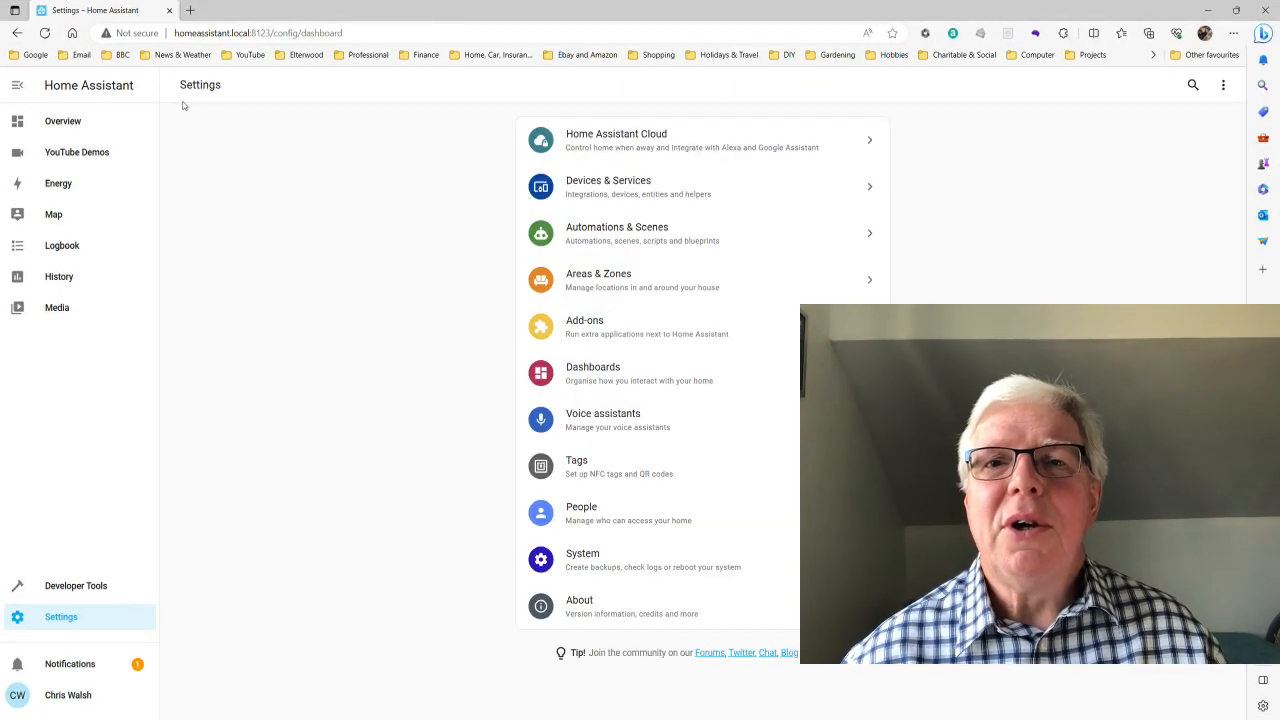
click(93, 158)
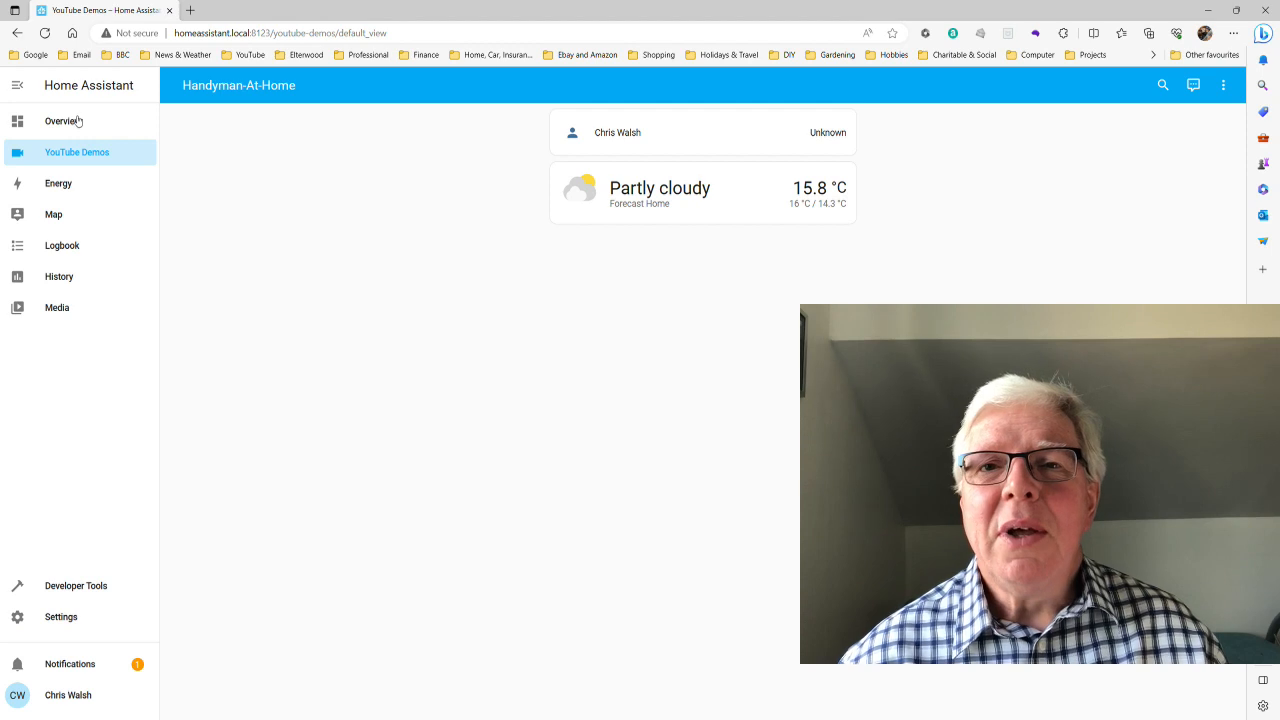
click(77, 121)
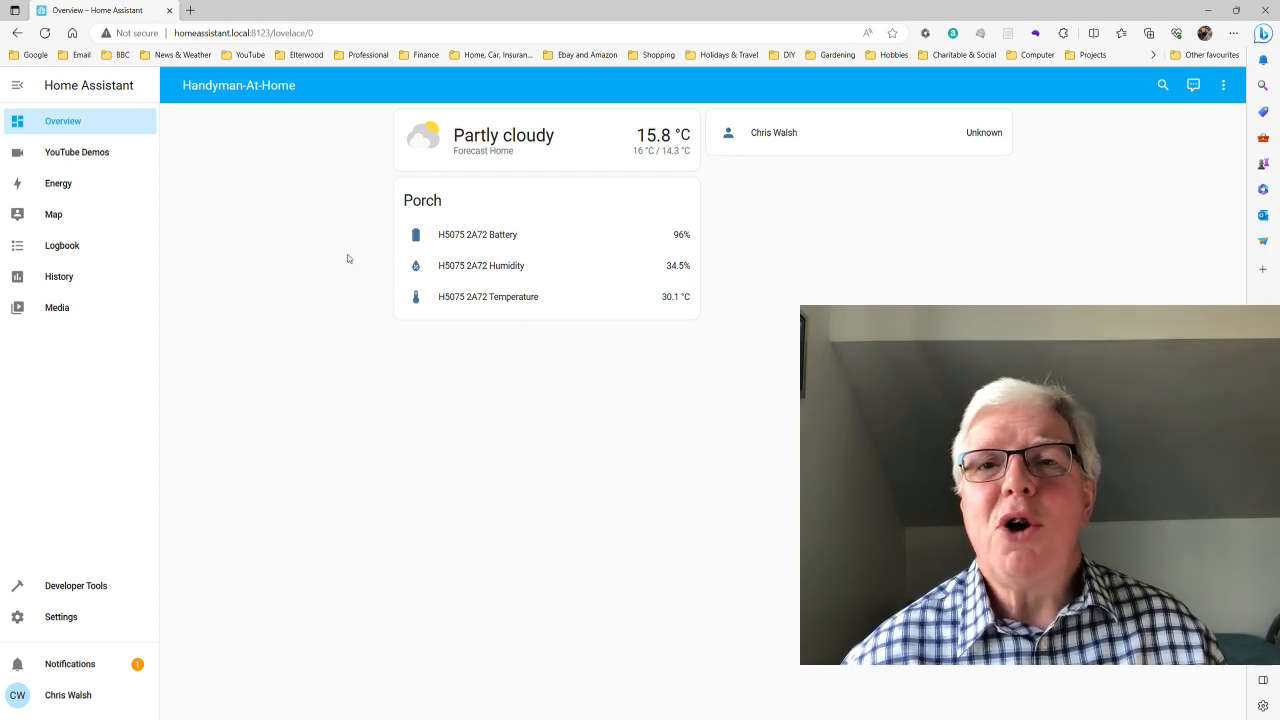
Add the suggested card with the H5075 2A72 Battery, Humidity and Temperature entities to the YouTube Demos dashboard, and finish editing.
click(78, 156)
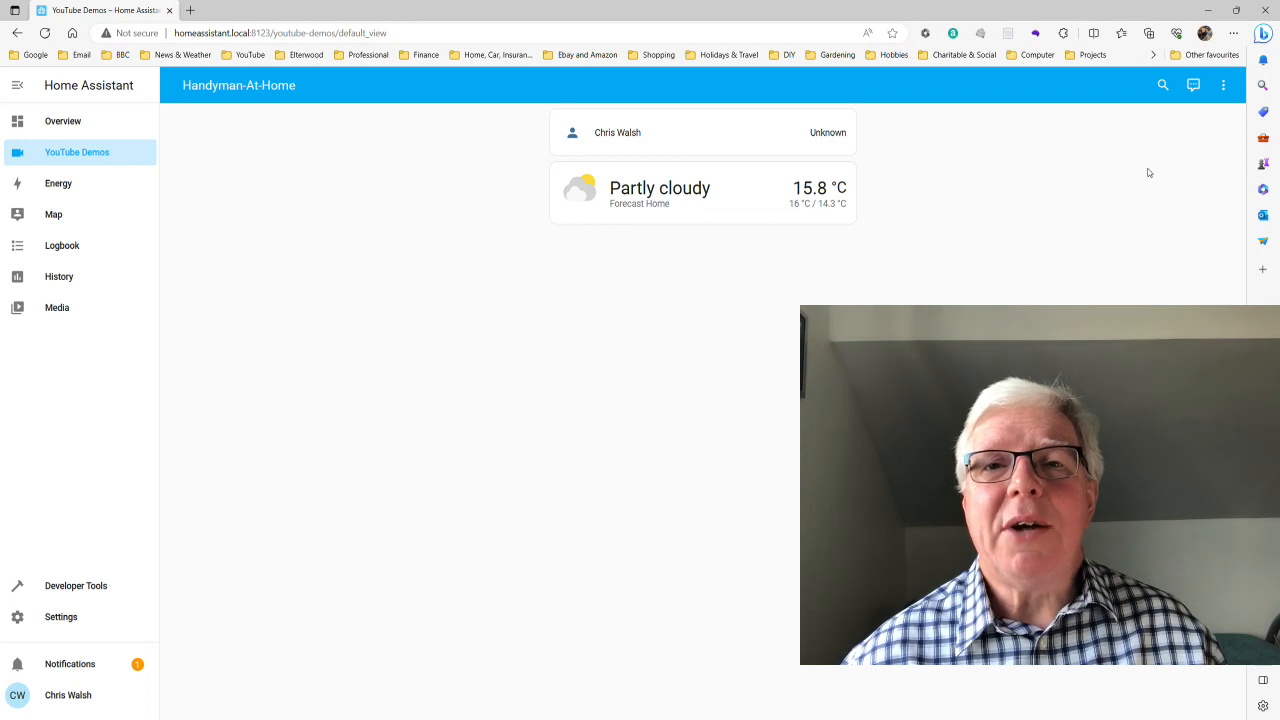
click(1223, 86)
click(1197, 122)
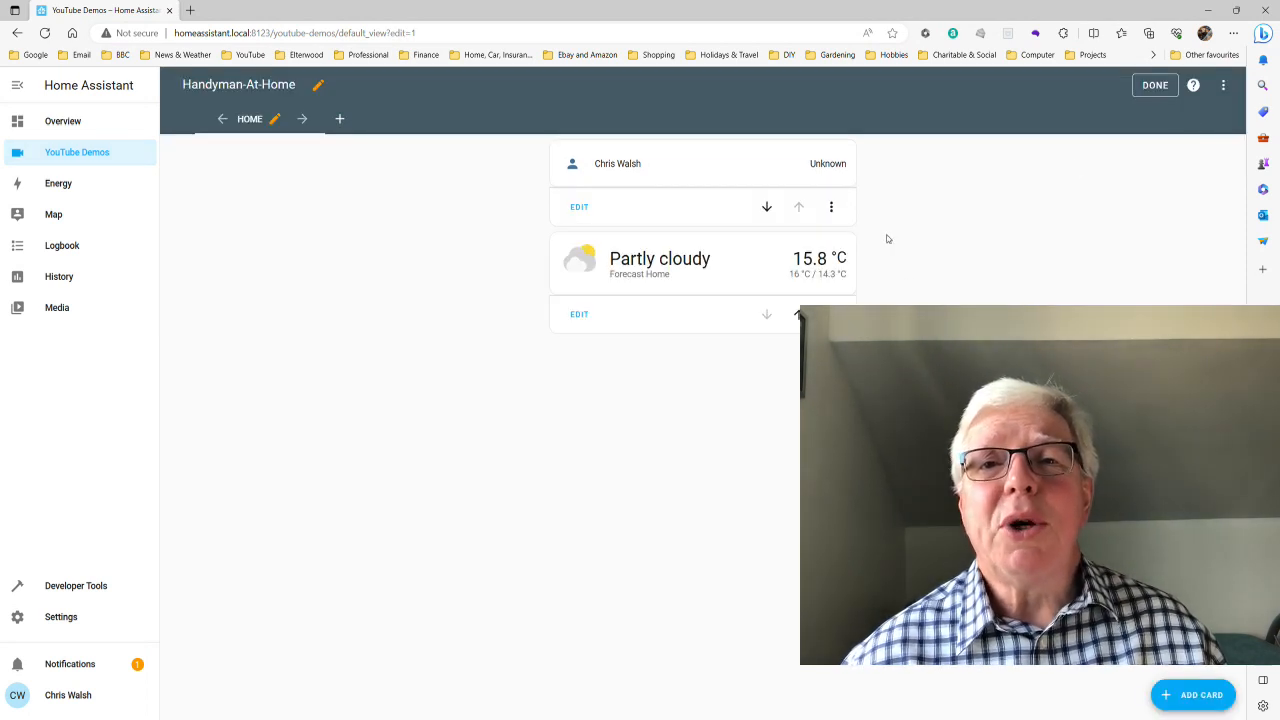
click(1197, 699)
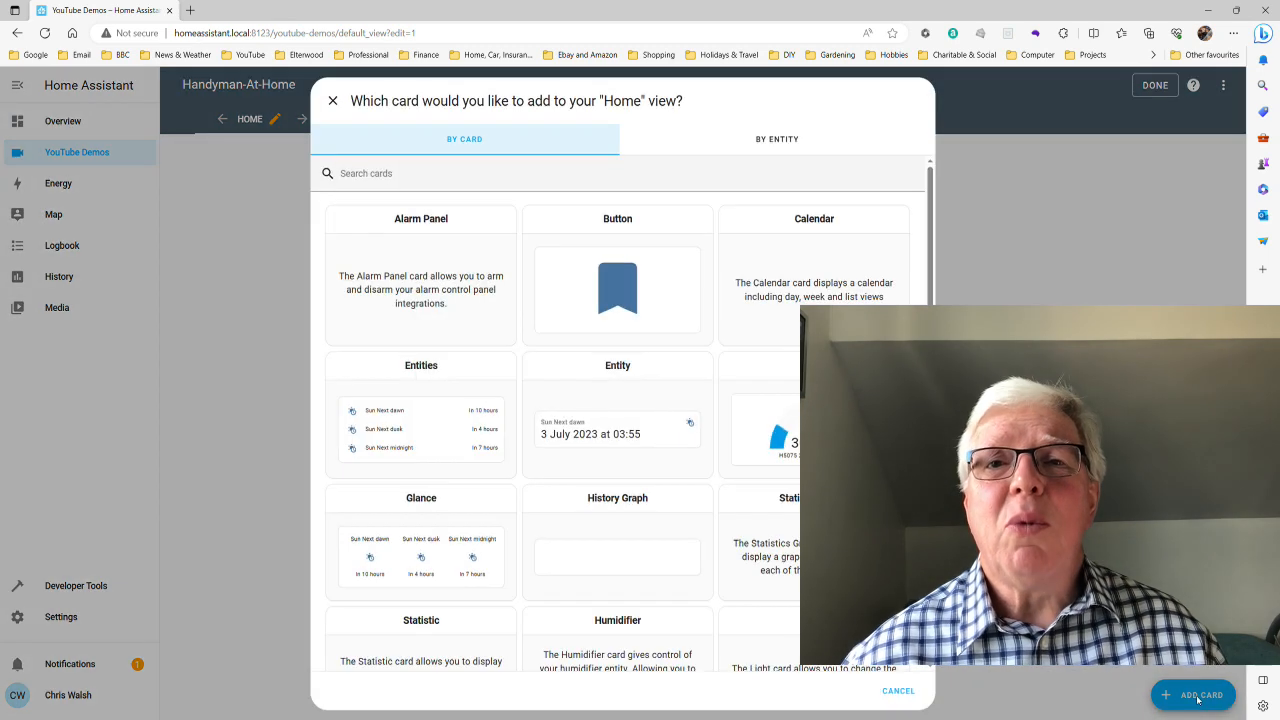
click(777, 140)
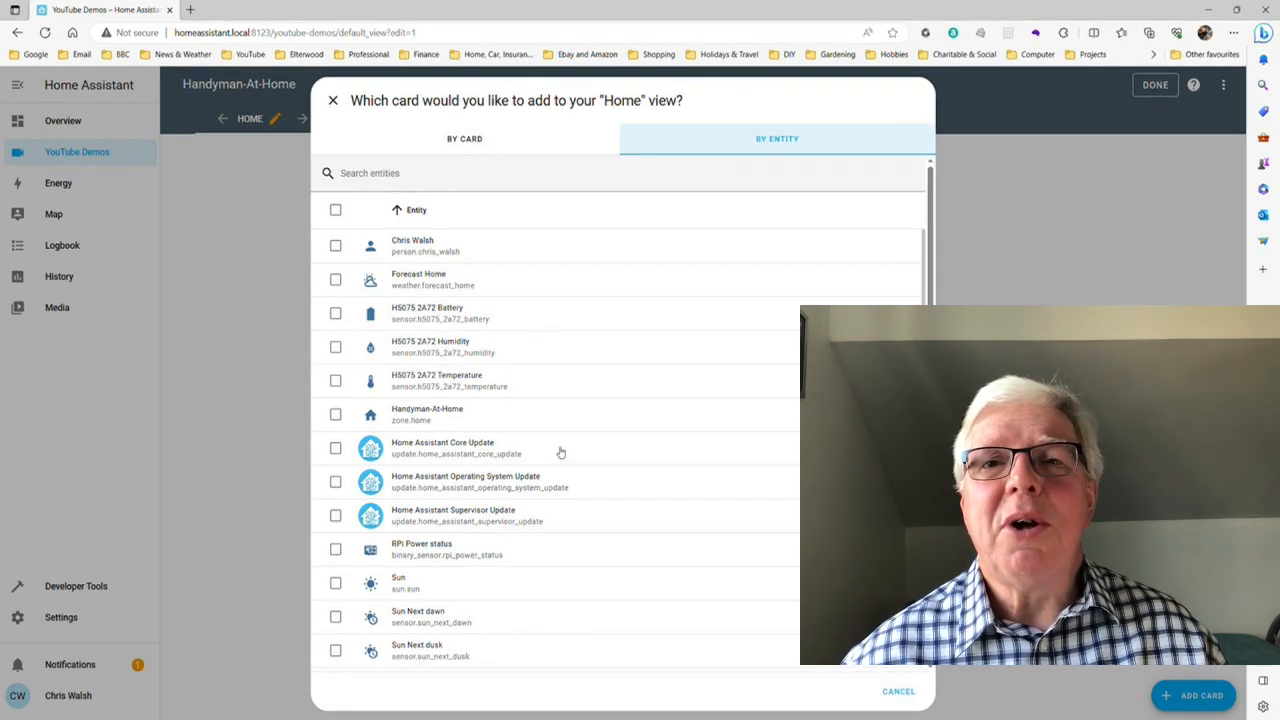
click(336, 313)
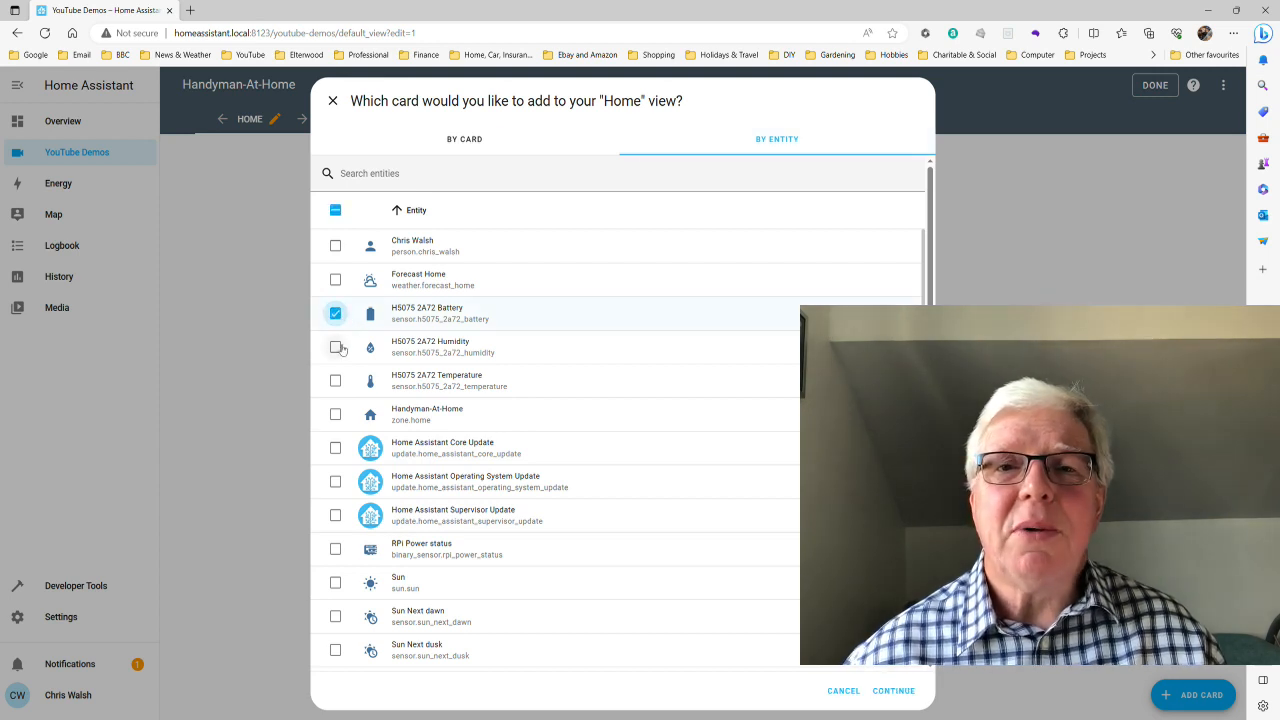
click(335, 347)
click(336, 381)
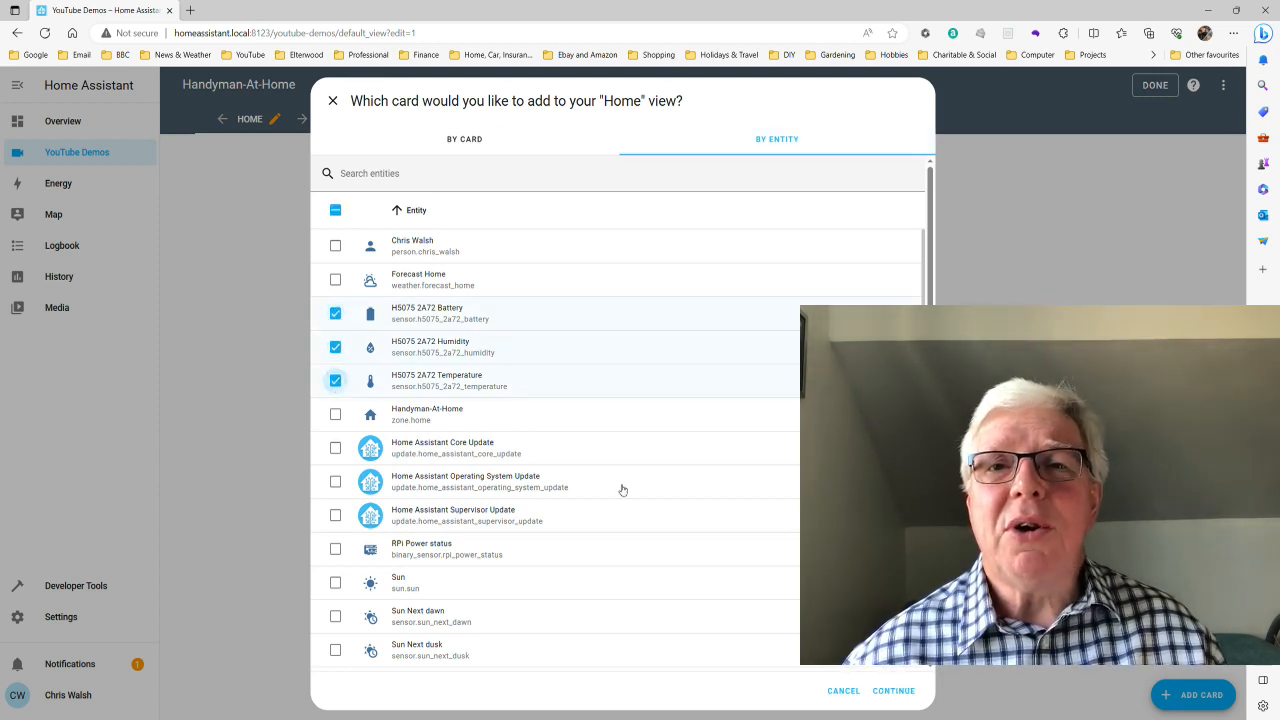
click(894, 691)
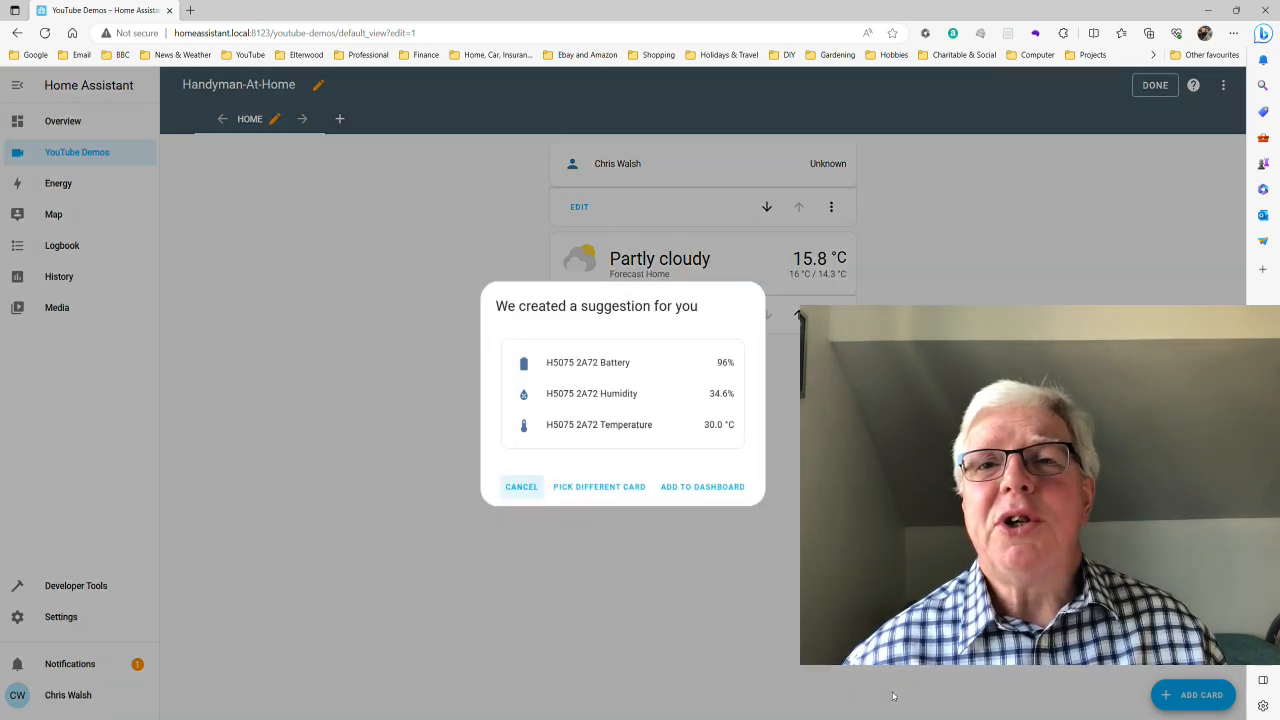
click(686, 490)
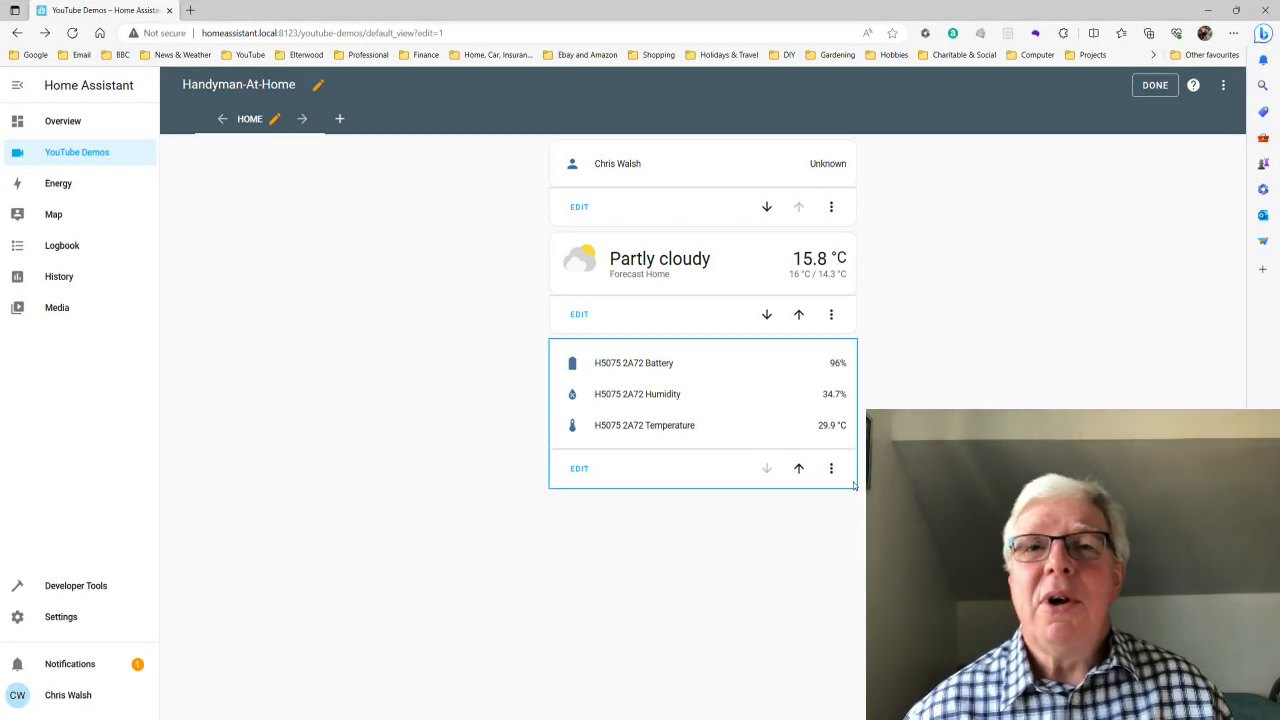
click(1160, 85)
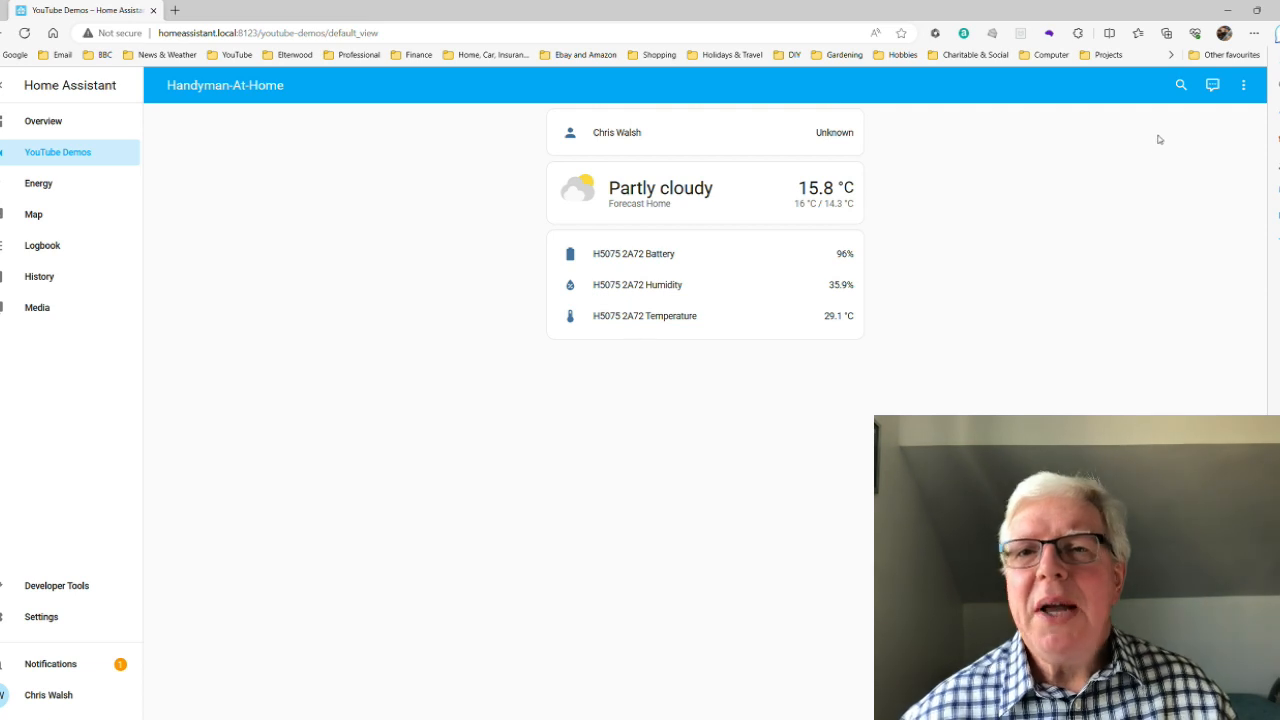
Reopen the YouTube Demos dashboard for editing and title the H5075 2A72 entities card Govee H5075 - Porch.
click(1244, 86)
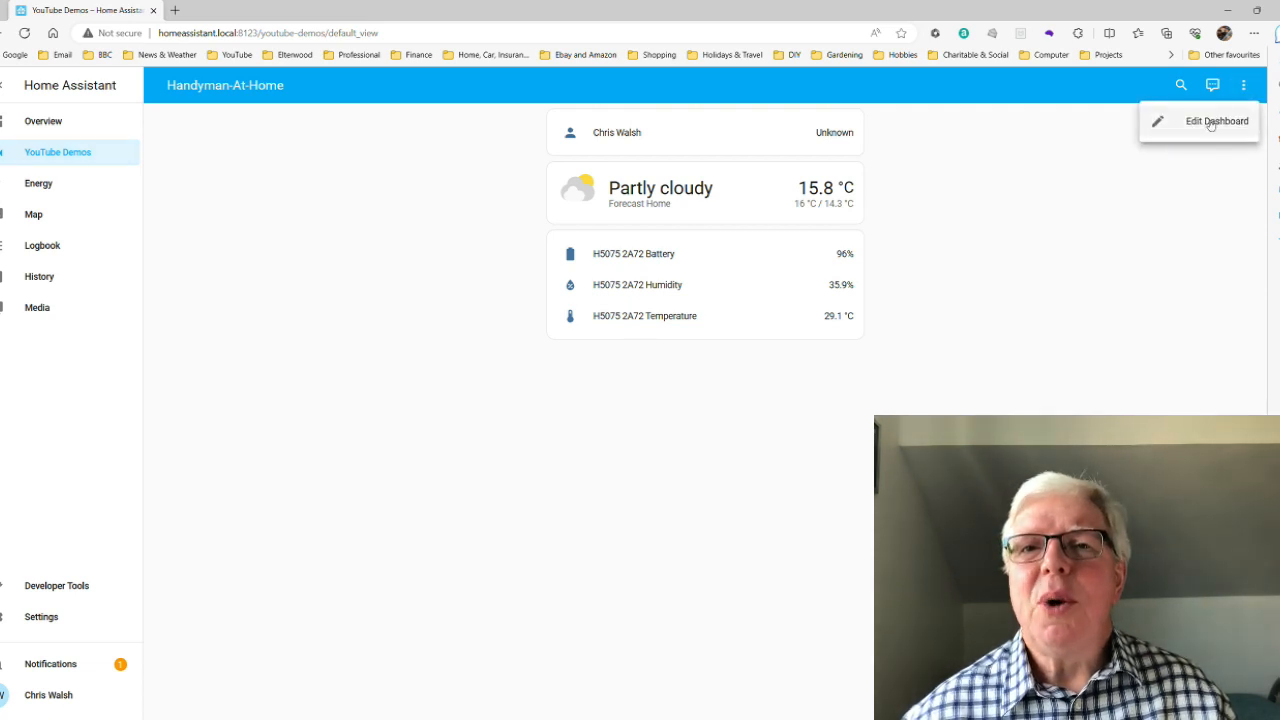
click(1206, 119)
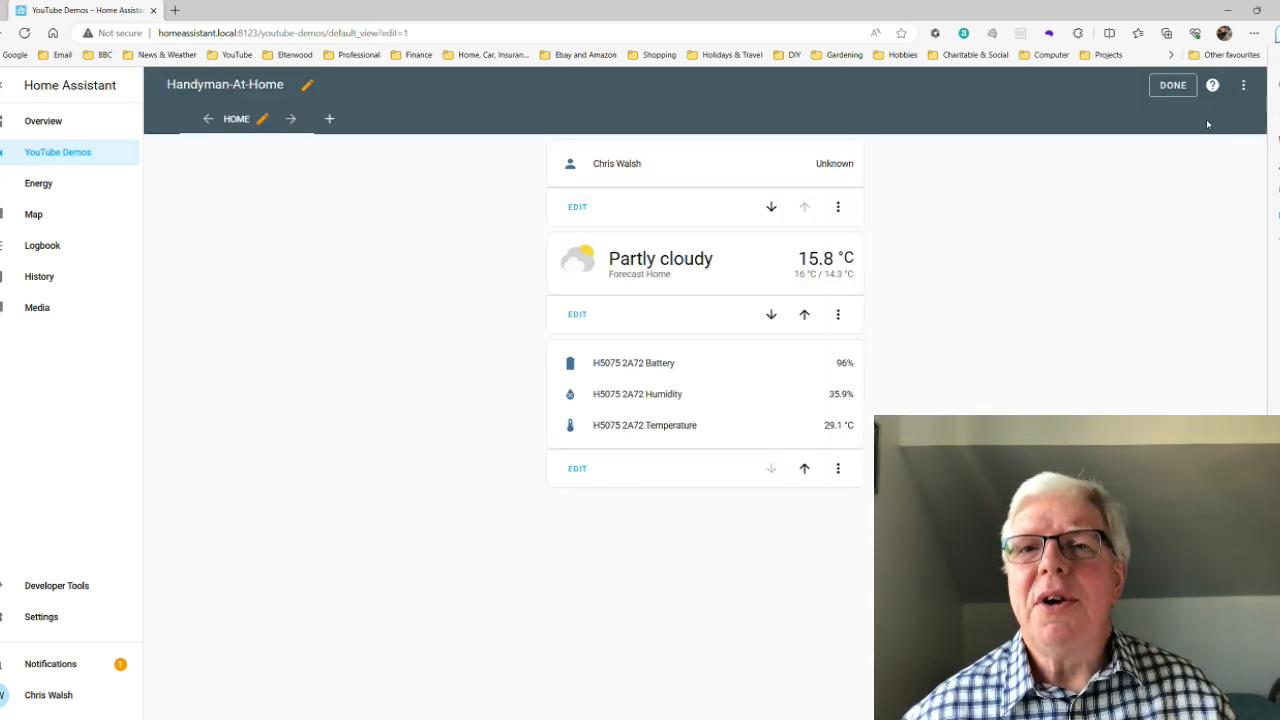
click(578, 470)
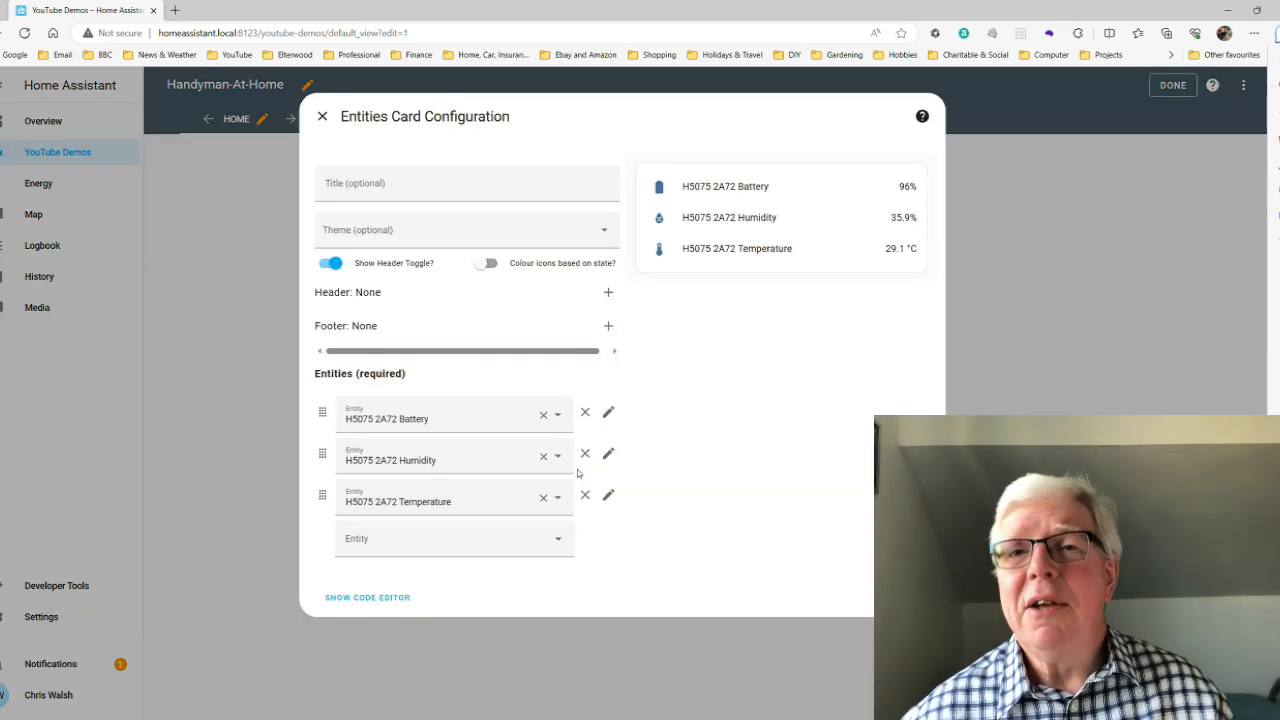
click(435, 192)
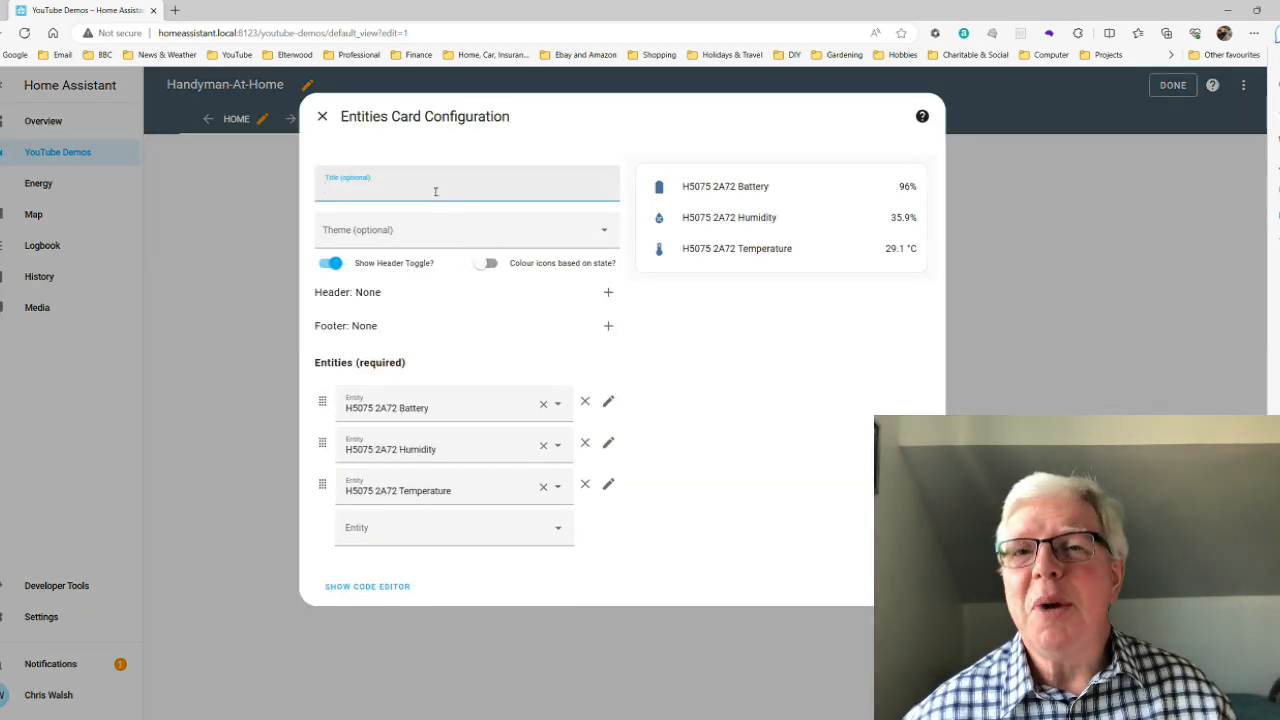
text(Govee)
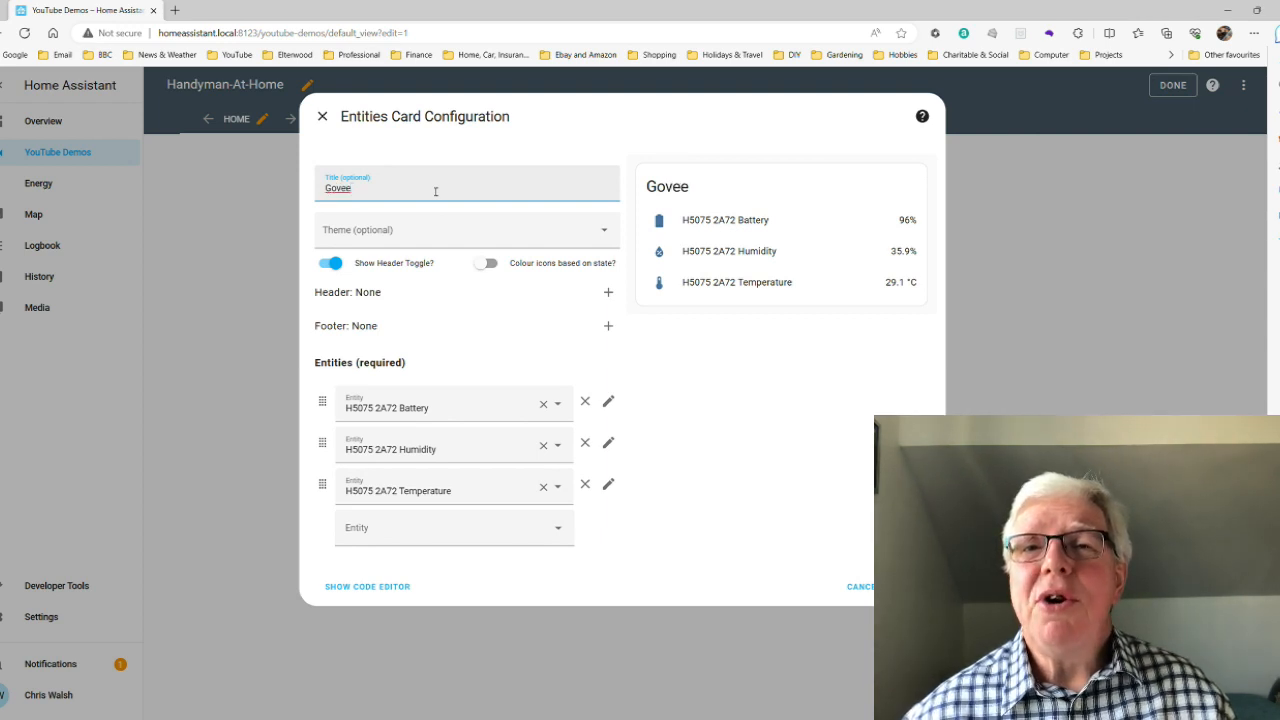
text( H5075 - Porch)
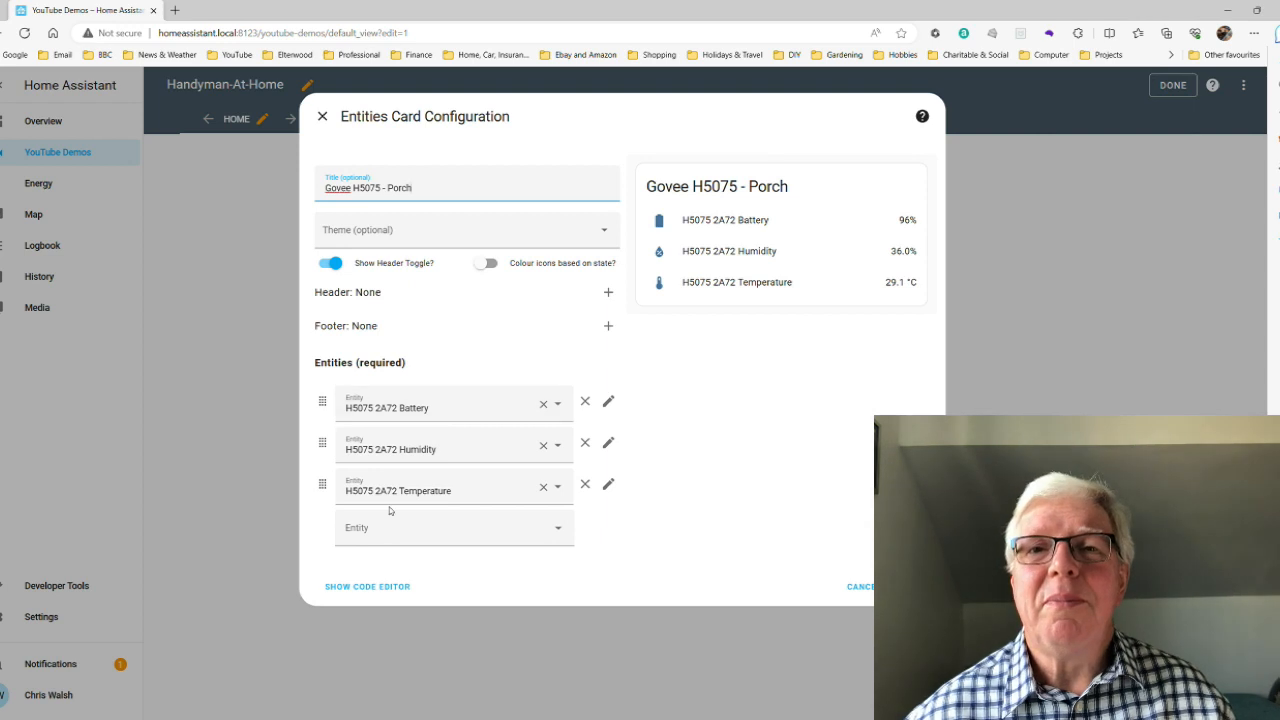
Reorder the card's entities as Temperature, Humidity, Battery, save it, and move the card above the weather forecast card.
drag(322, 485, 326, 437)
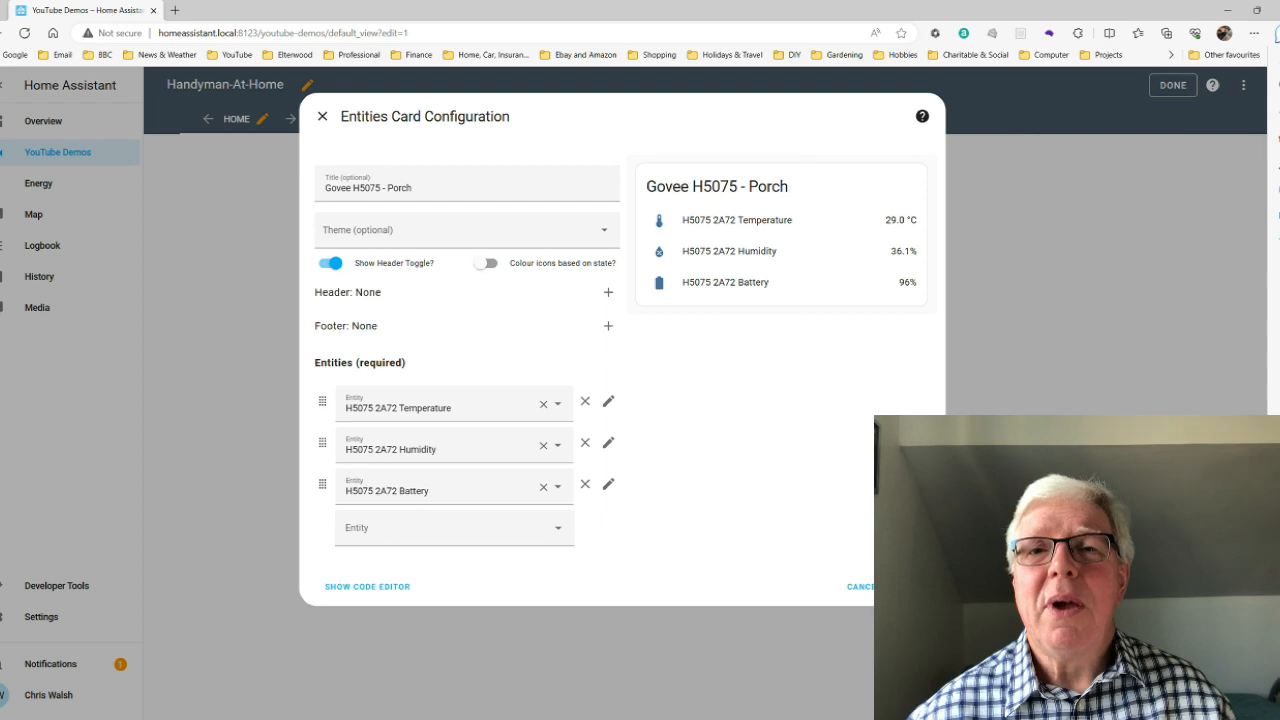
click(912, 586)
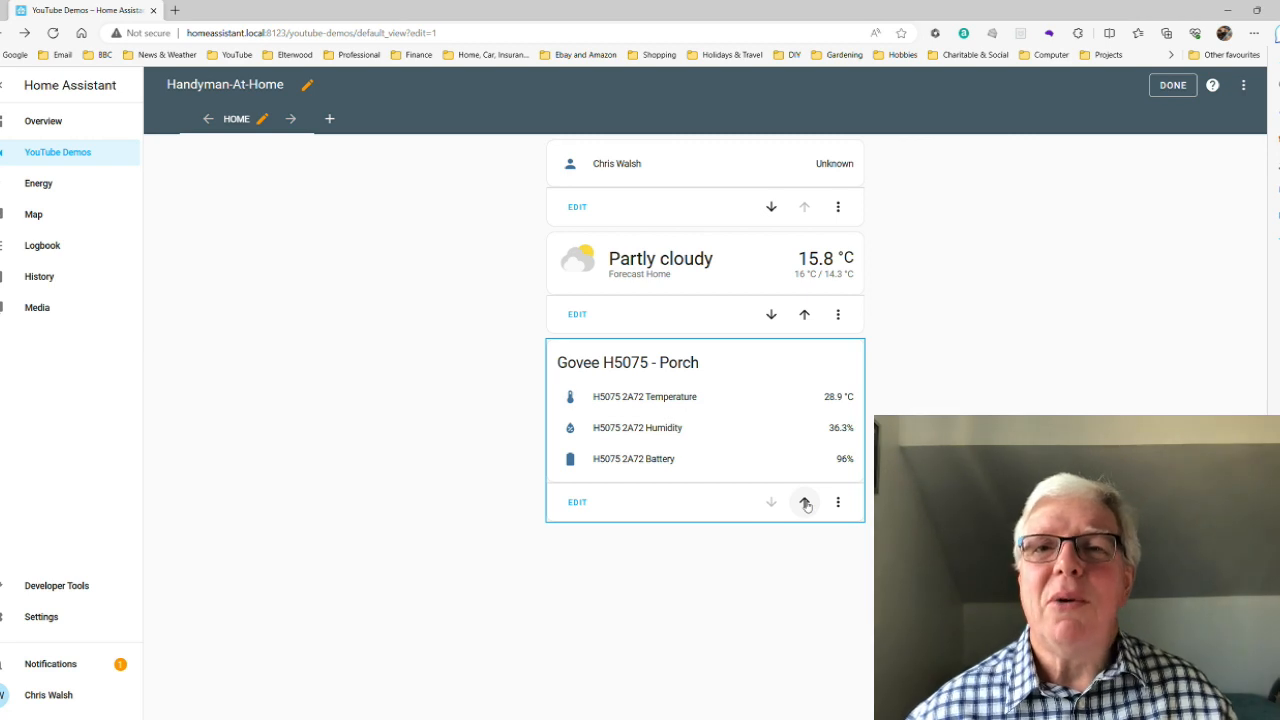
click(805, 503)
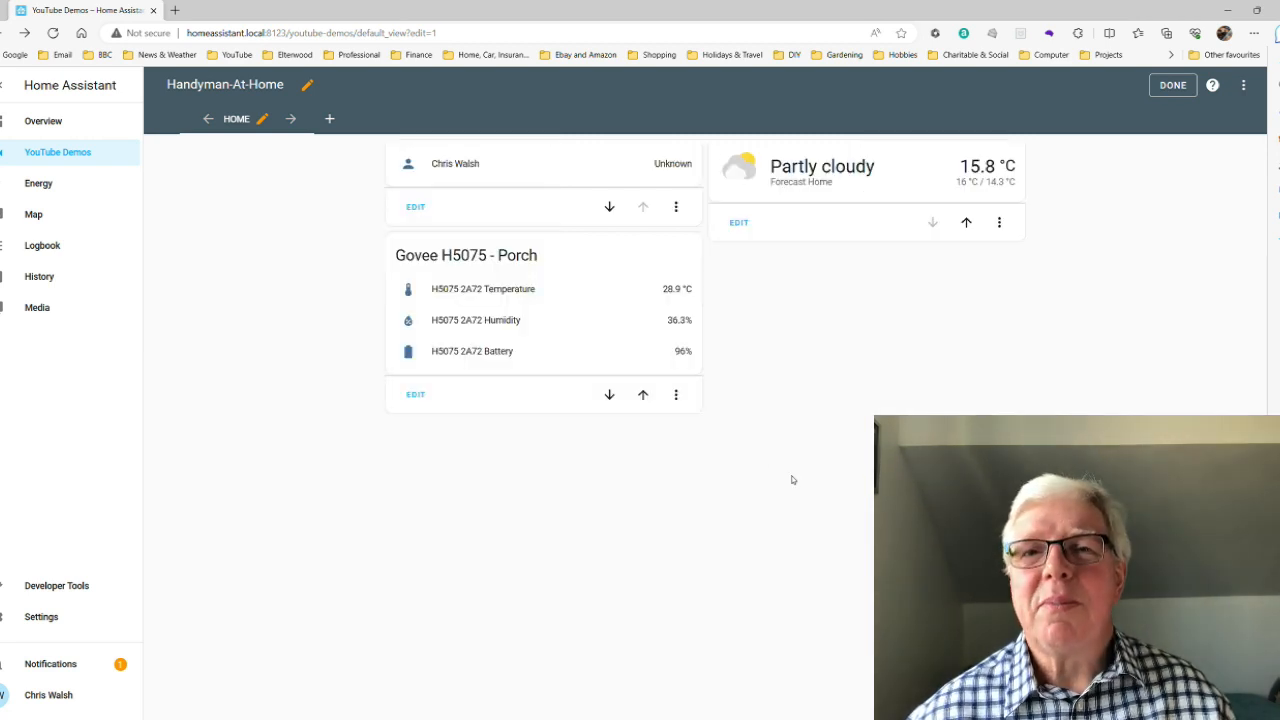
click(643, 396)
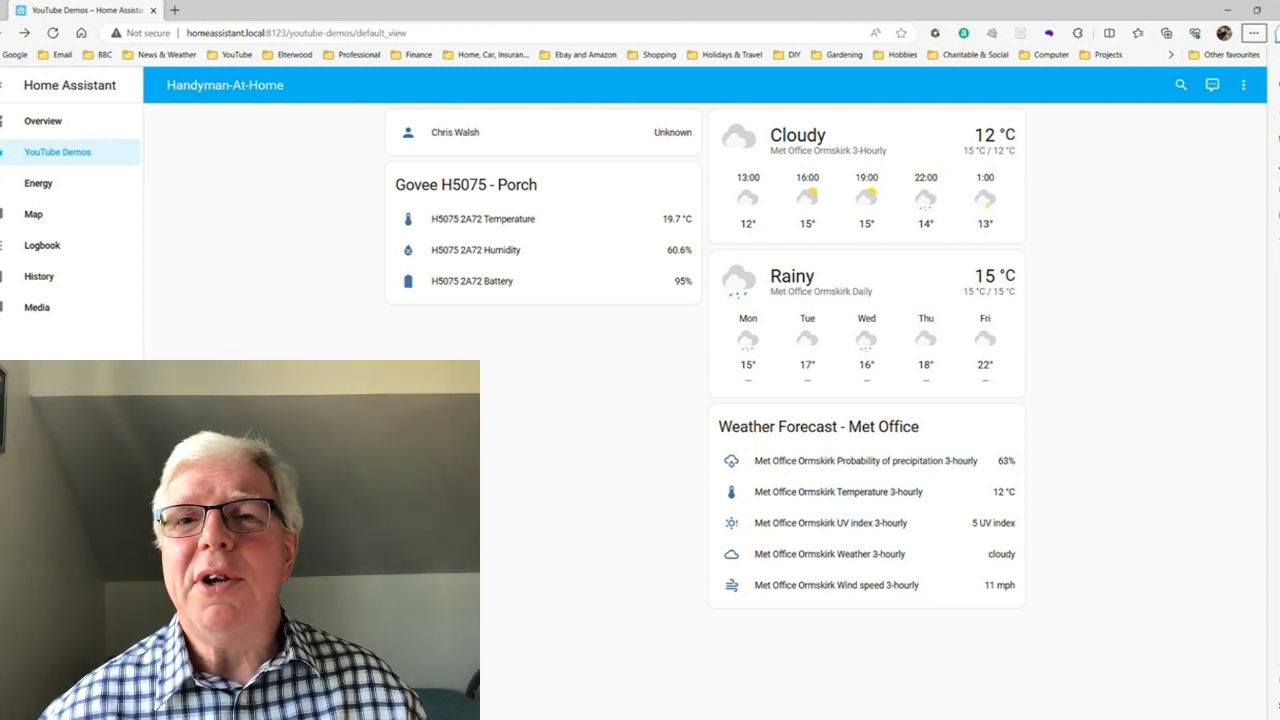
Examine the H5075 2A72 Temperature history graph, including its full history view, and return to the dashboard.
click(476, 222)
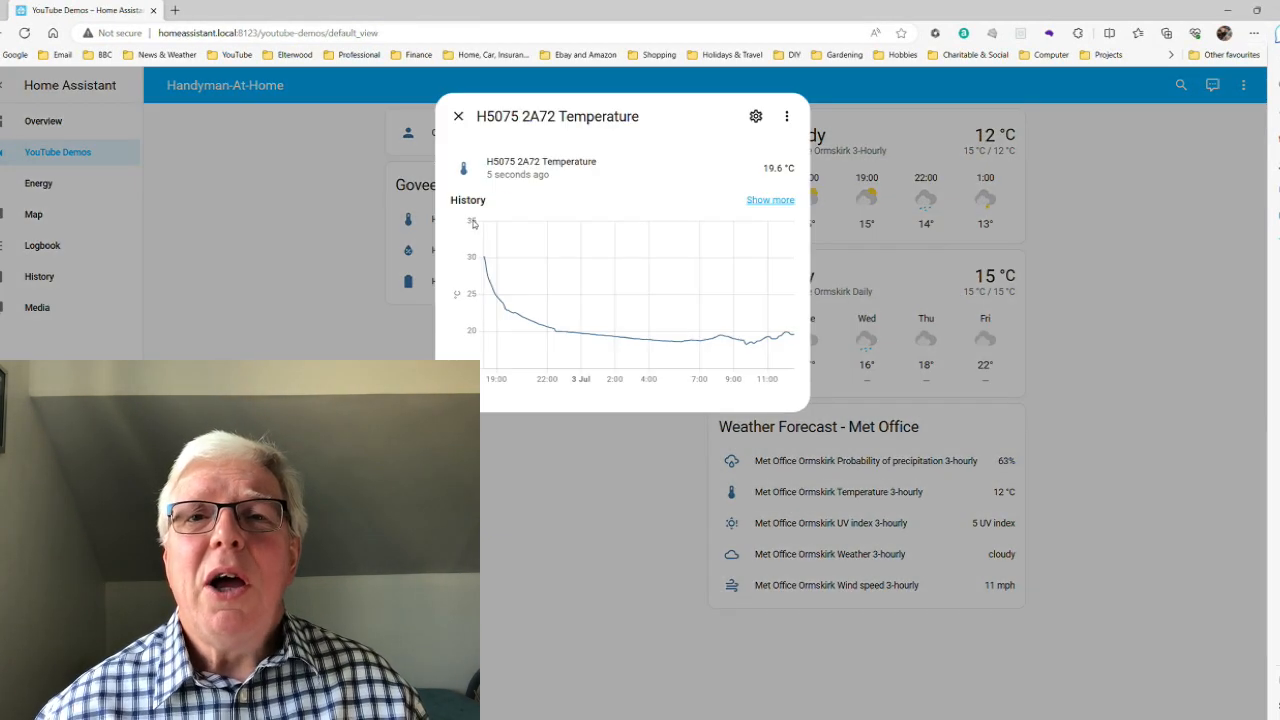
click(778, 201)
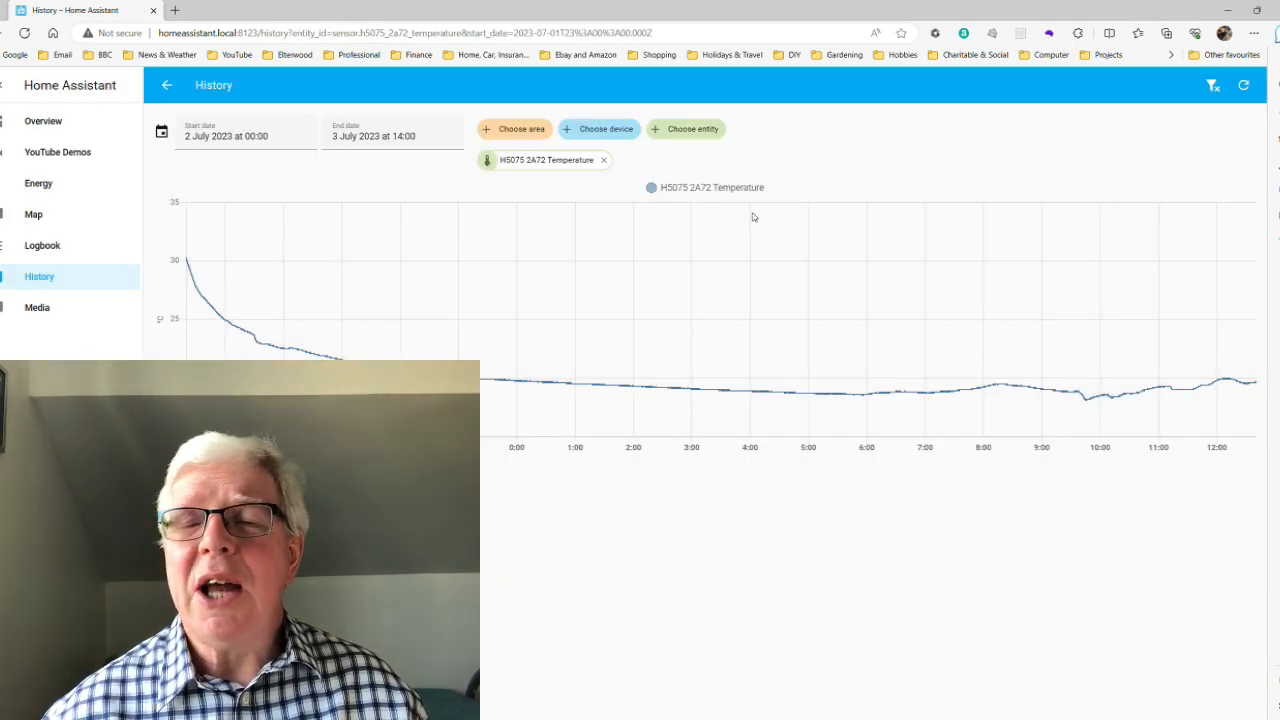
click(167, 85)
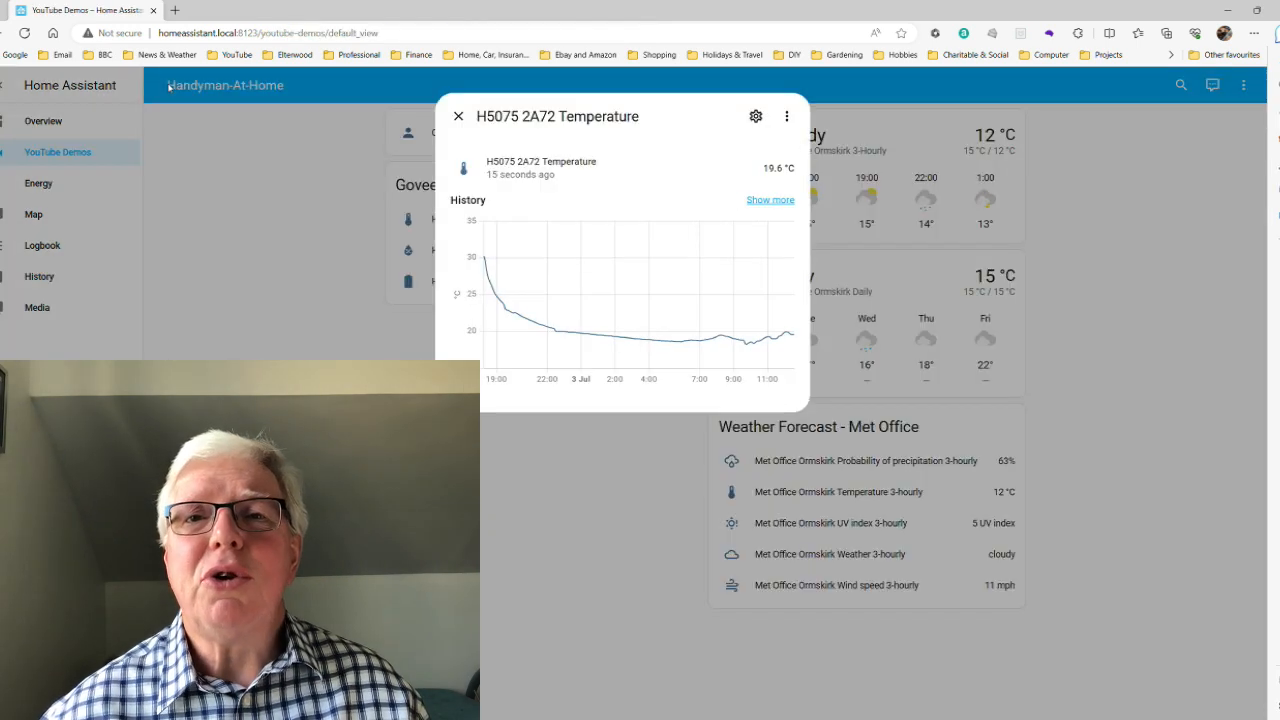
click(457, 117)
Examine the H5075 2A72 Humidity history graph, including its full history view, and return to the dashboard.
click(486, 255)
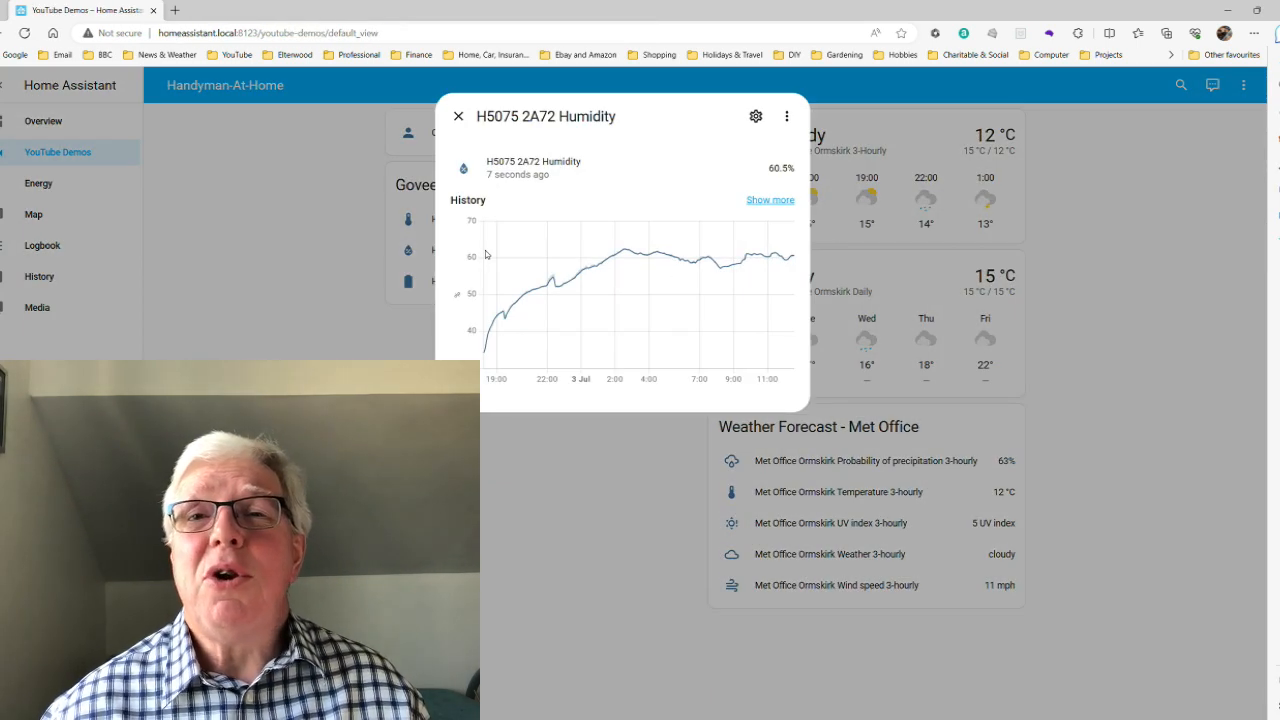
click(772, 201)
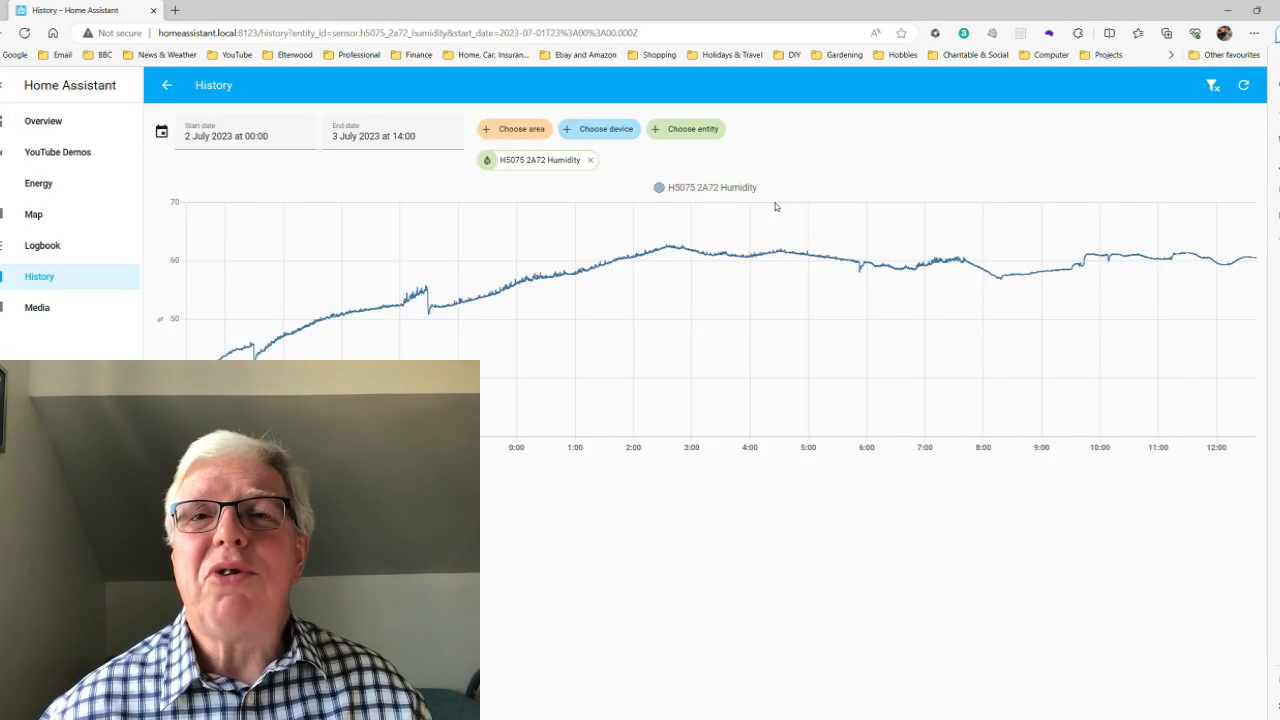
click(167, 85)
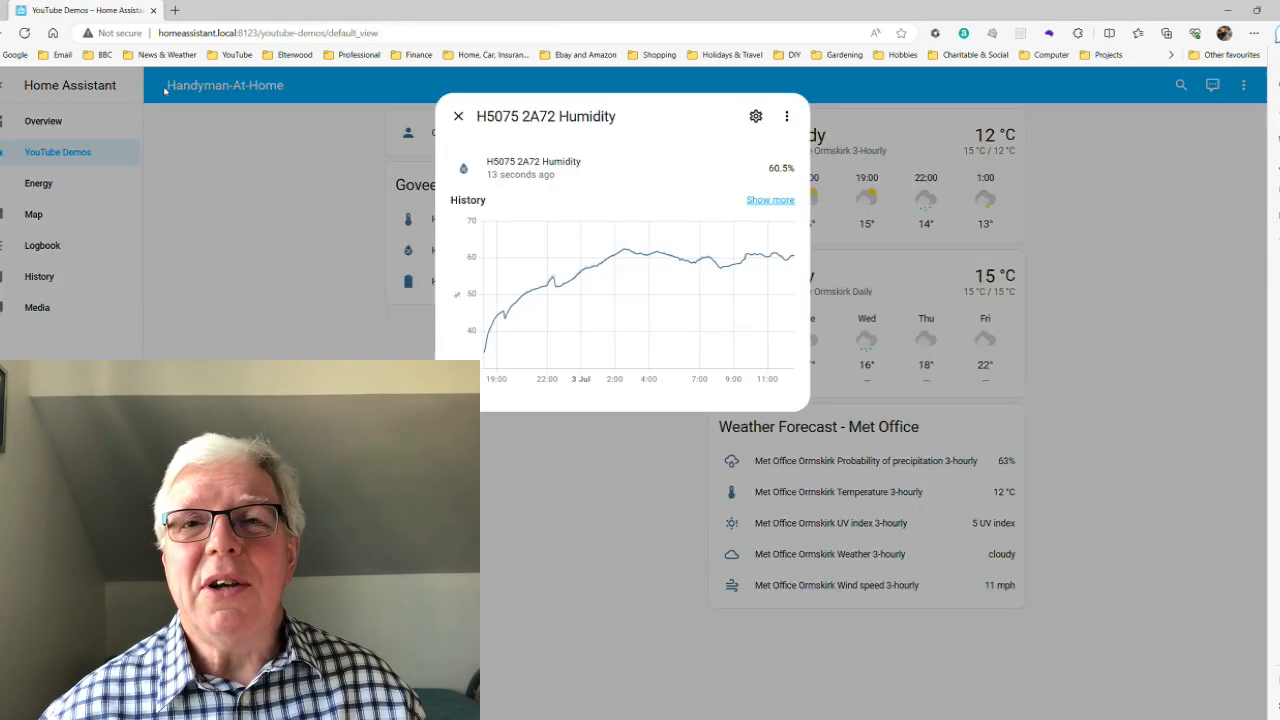
click(457, 116)
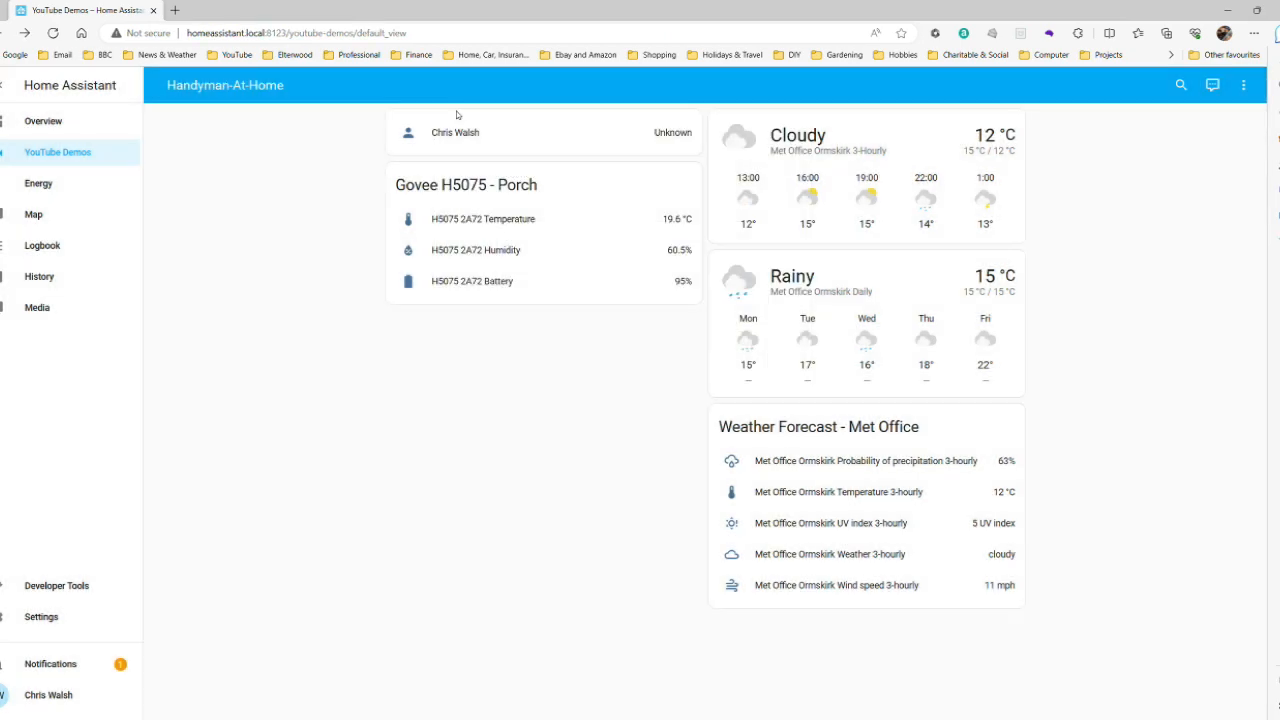